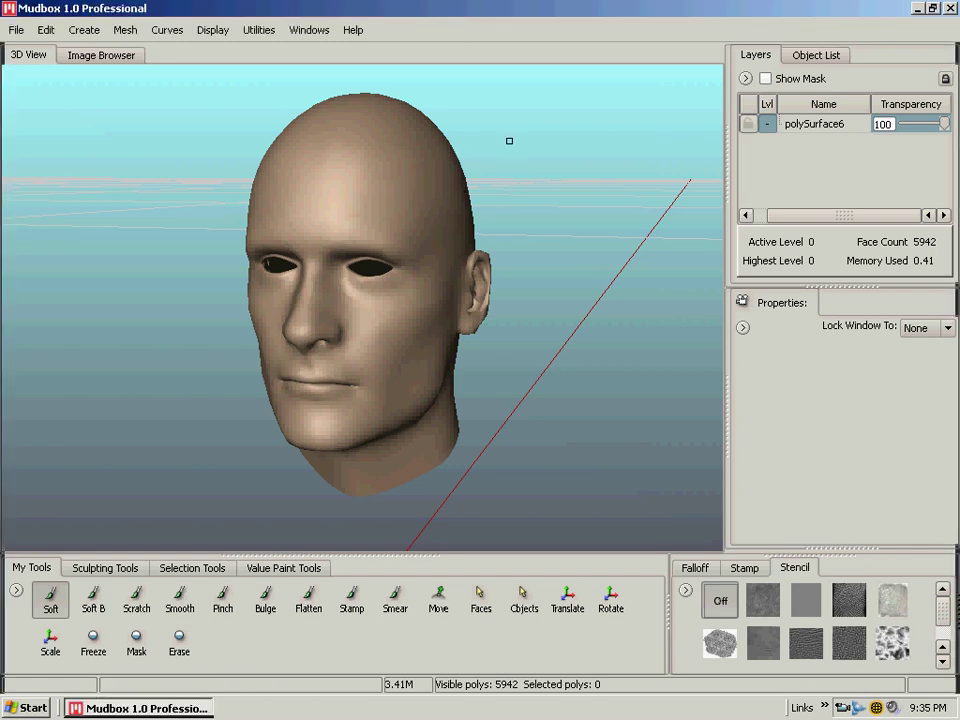
Subdivide the head mesh three times to reach level 3
{"action": "left_click_drag", "start_coordinate": [509, 141], "coordinate": [456, 165], "text": "alt"}
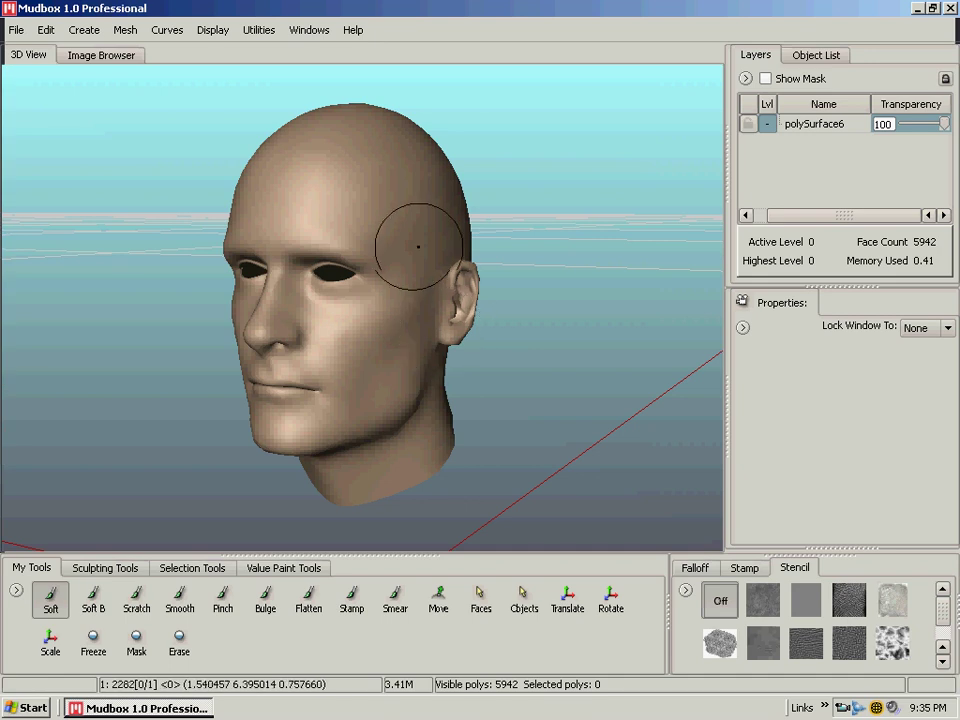
{"action": "left_click_drag", "start_coordinate": [415, 261], "coordinate": [407, 257], "text": "alt"}
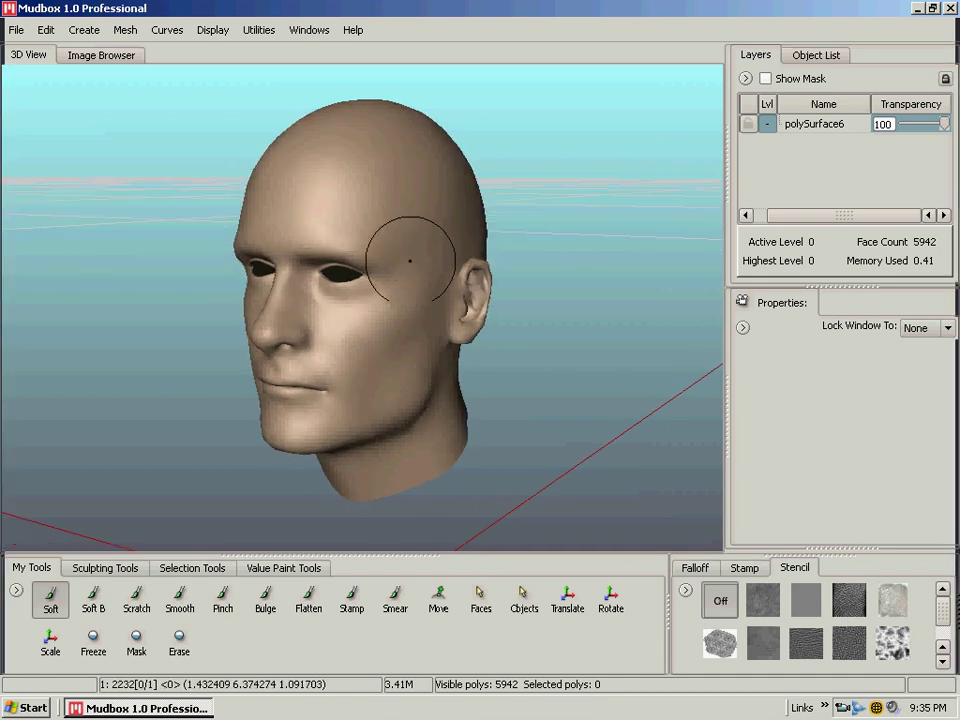
{"action": "mouse_move", "coordinate": [375, 208]}
{"action": "left_mouse_down", "text": "alt"}
{"action": "mouse_move", "coordinate": [371, 242]}
{"action": "mouse_move", "coordinate": [355, 241]}
{"action": "left_mouse_up", "text": "alt"}
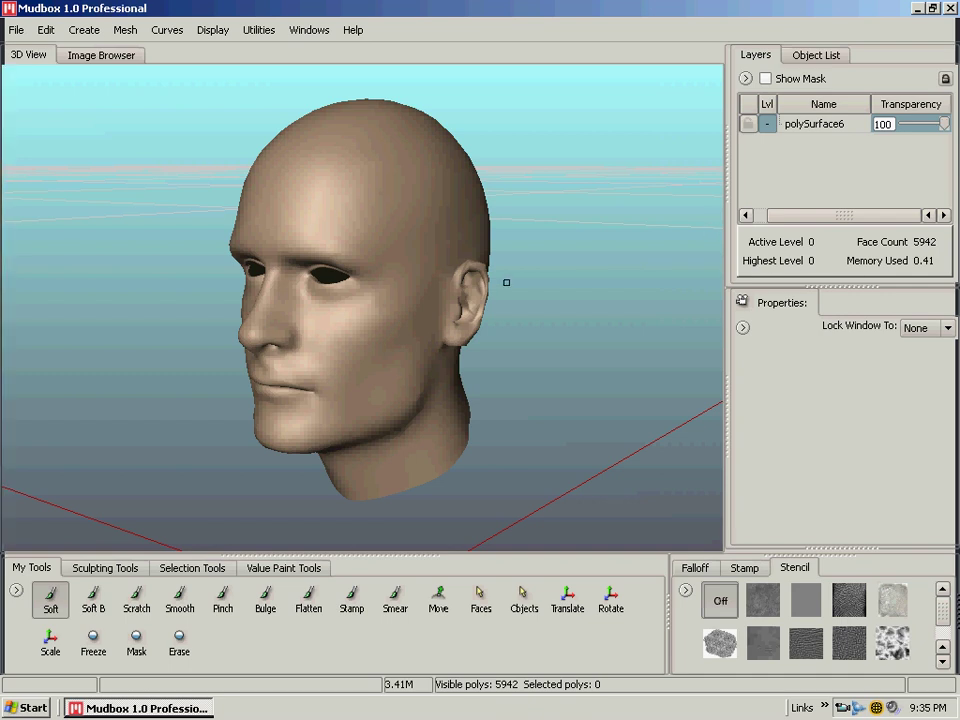
{"action": "left_click_drag", "start_coordinate": [506, 281], "coordinate": [495, 271], "text": "alt"}
{"action": "left_click", "coordinate": [124, 29]}
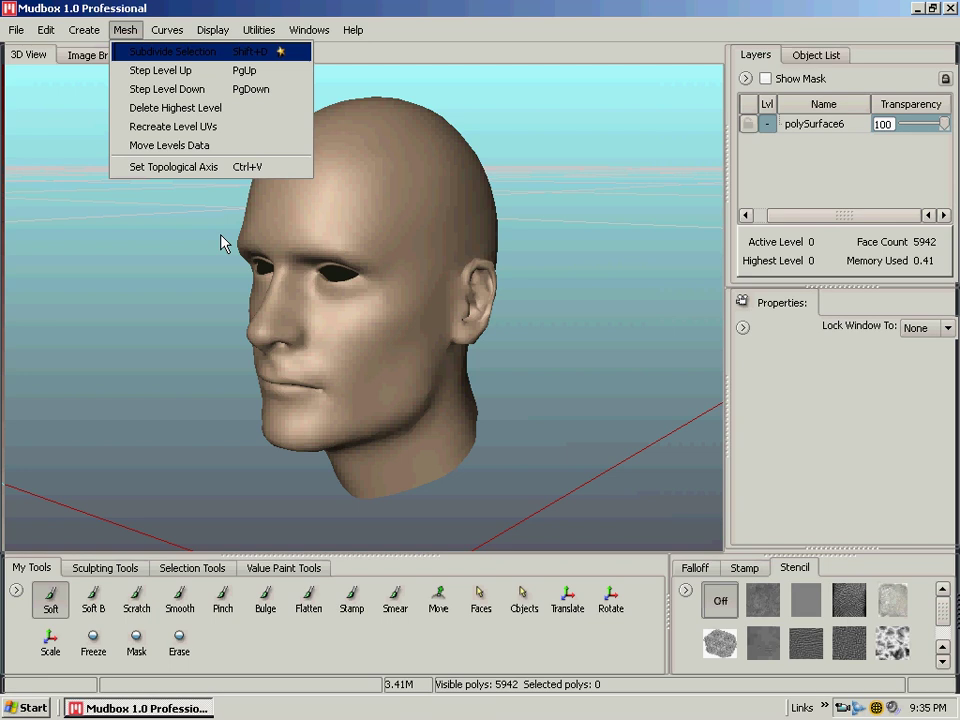
{"action": "key", "text": "Return"}
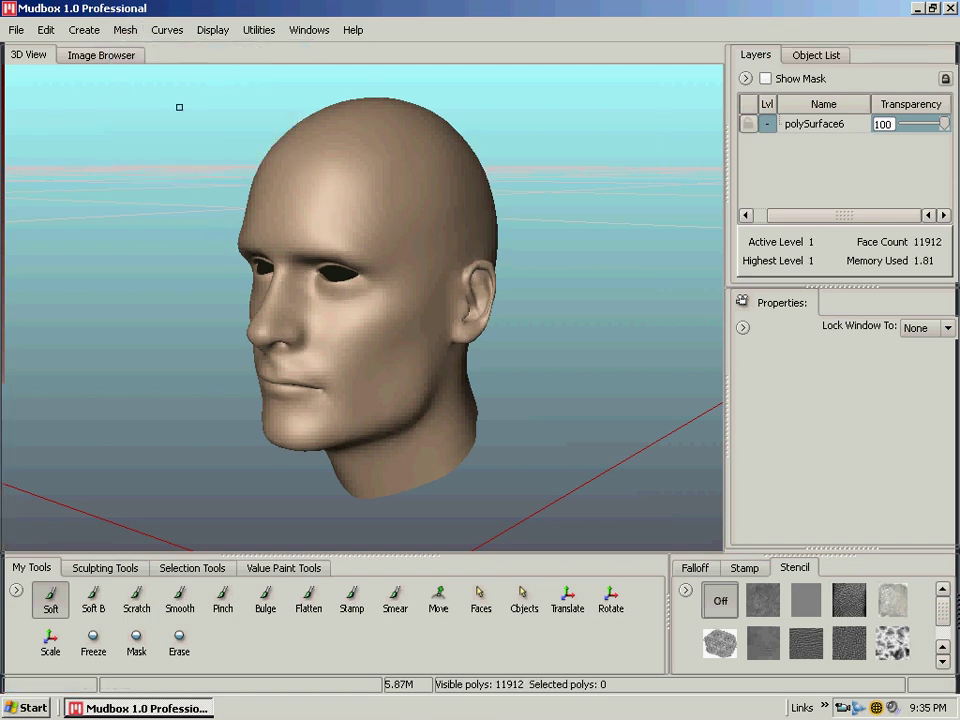
{"action": "left_click", "coordinate": [125, 30]}
{"action": "left_click", "coordinate": [134, 51]}
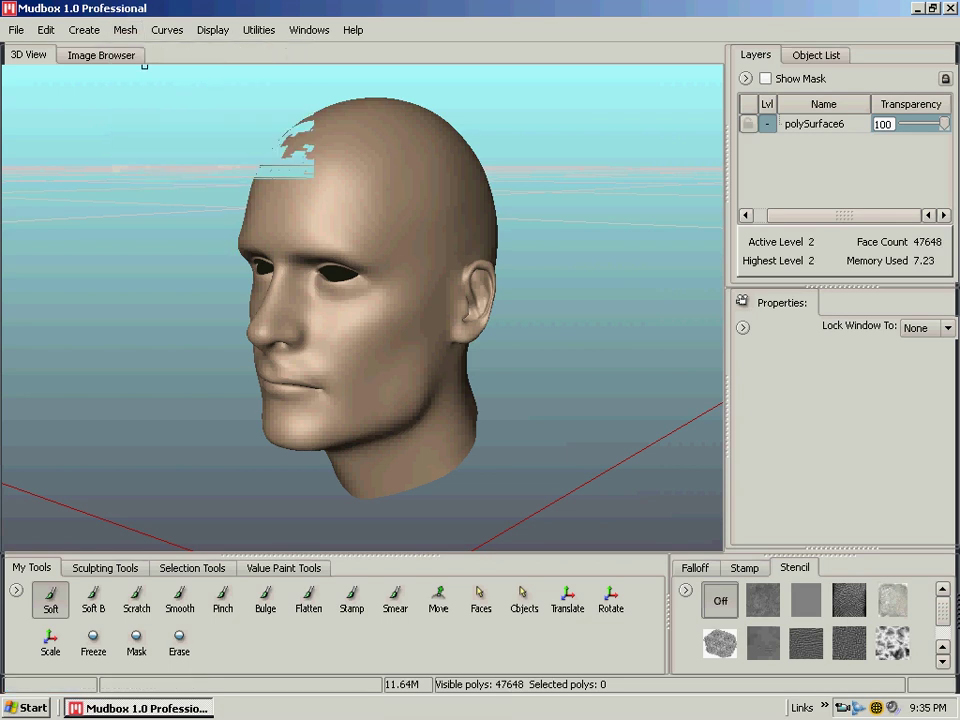
{"action": "mouse_move", "coordinate": [343, 236]}
{"action": "left_mouse_down", "text": "alt"}
{"action": "mouse_move", "coordinate": [349, 285]}
{"action": "mouse_move", "coordinate": [389, 279]}
{"action": "mouse_move", "coordinate": [300, 163]}
{"action": "left_mouse_up", "text": "alt"}
{"action": "left_click", "coordinate": [127, 31]}
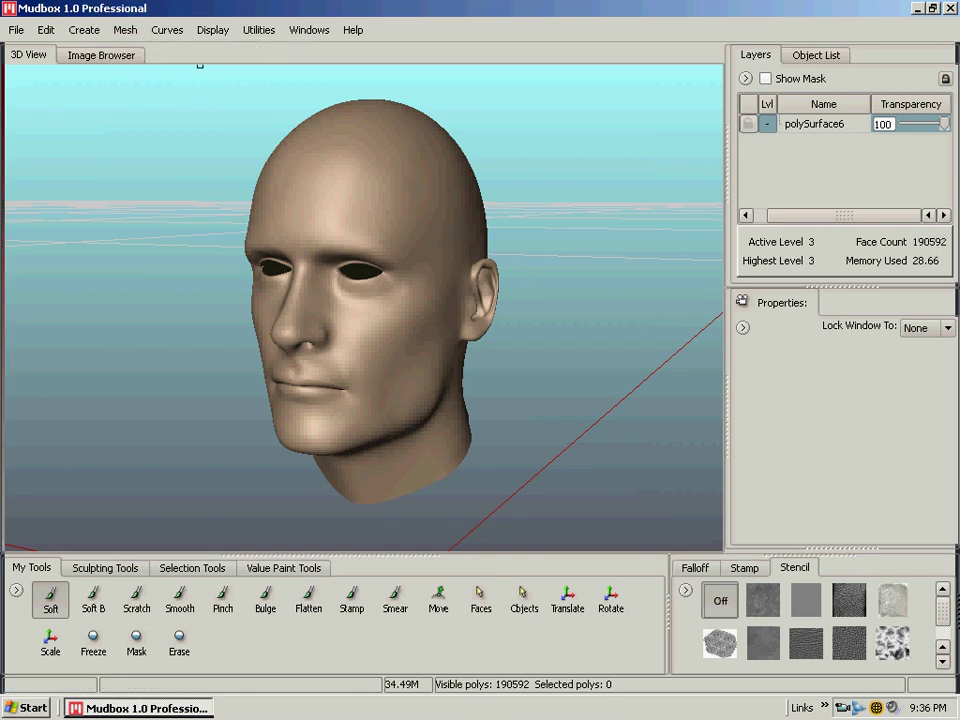
Sculpt a stroke on the cheek in front of the ear with the Bulge brush and switch to the Flatten brush
{"action": "key", "text": "alt"}
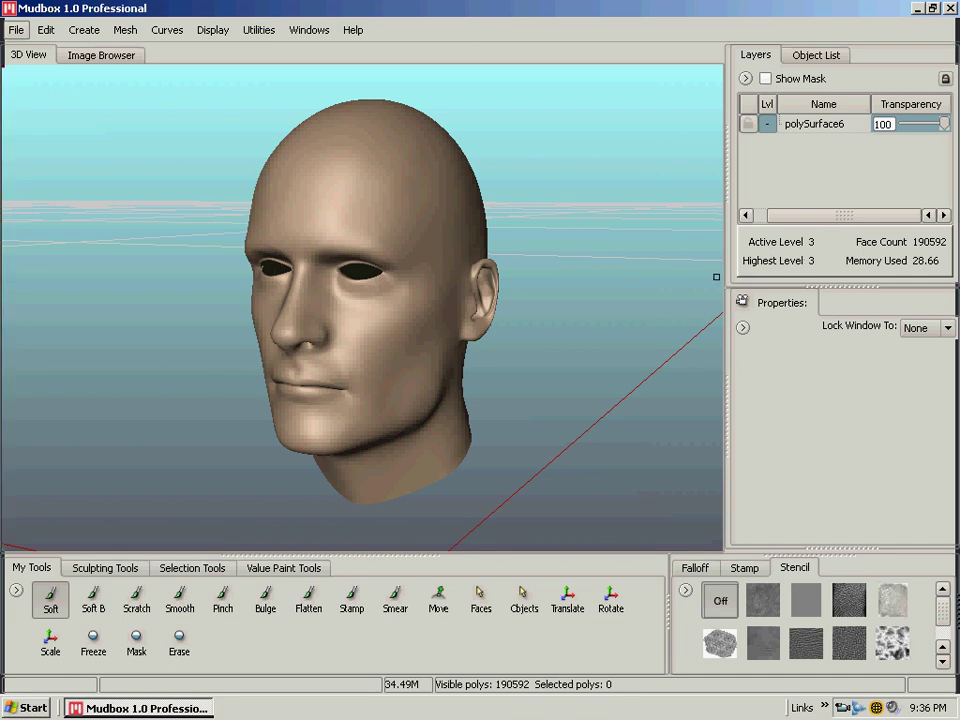
{"action": "left_click_drag", "start_coordinate": [545, 286], "coordinate": [512, 285], "text": "alt"}
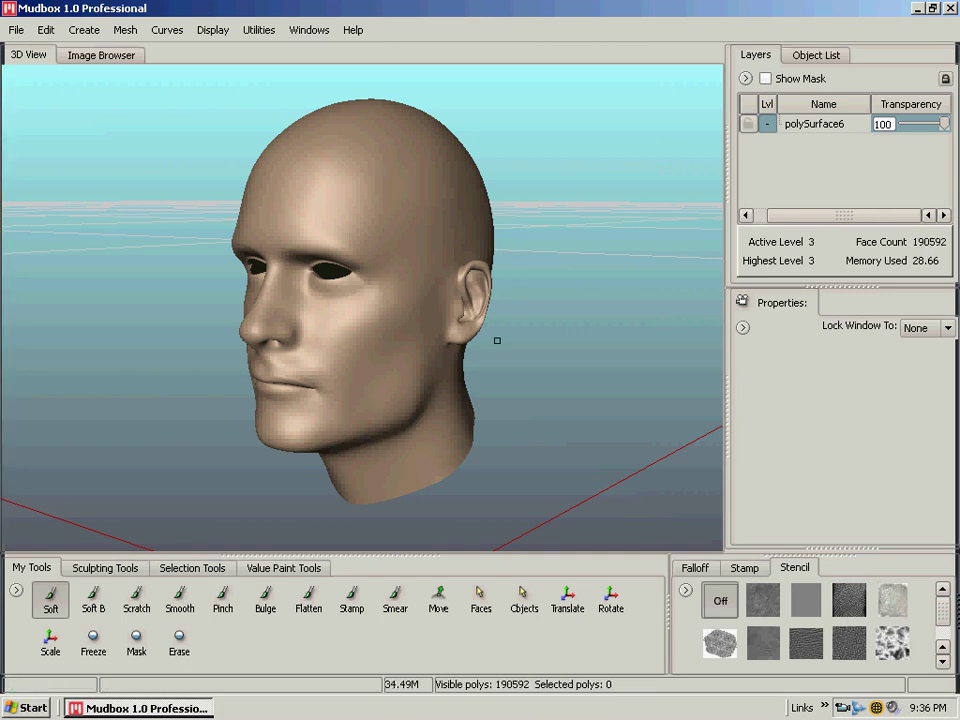
{"action": "right_click_drag", "start_coordinate": [544, 371], "coordinate": [602, 407], "text": "alt"}
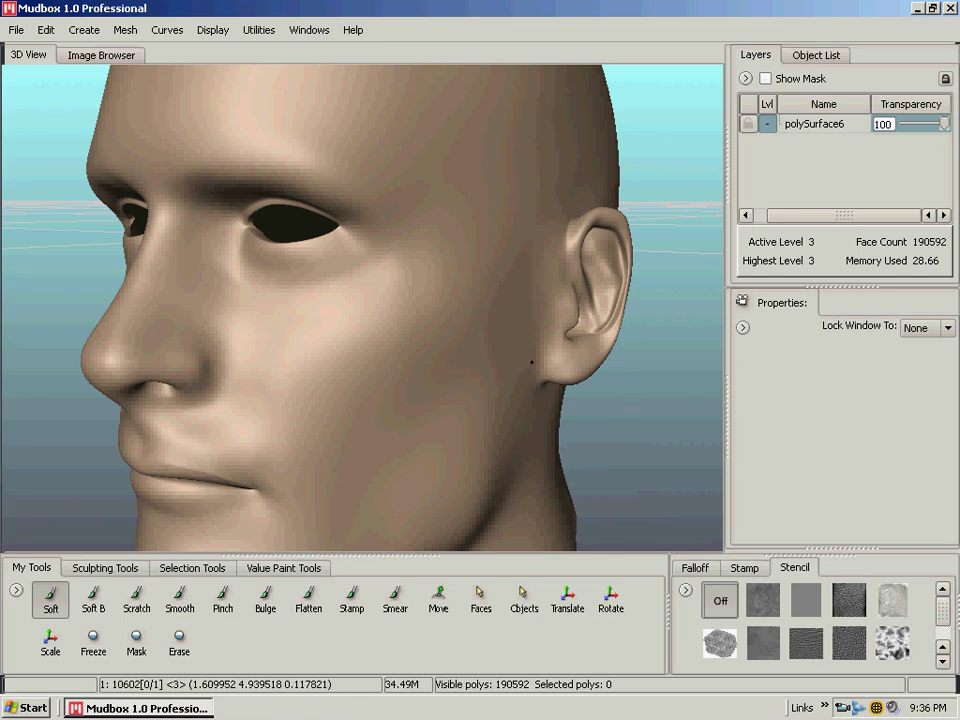
{"action": "left_click_drag", "start_coordinate": [533, 362], "coordinate": [511, 361], "text": "alt"}
{"action": "right_click_drag", "start_coordinate": [489, 392], "coordinate": [401, 418], "text": "alt"}
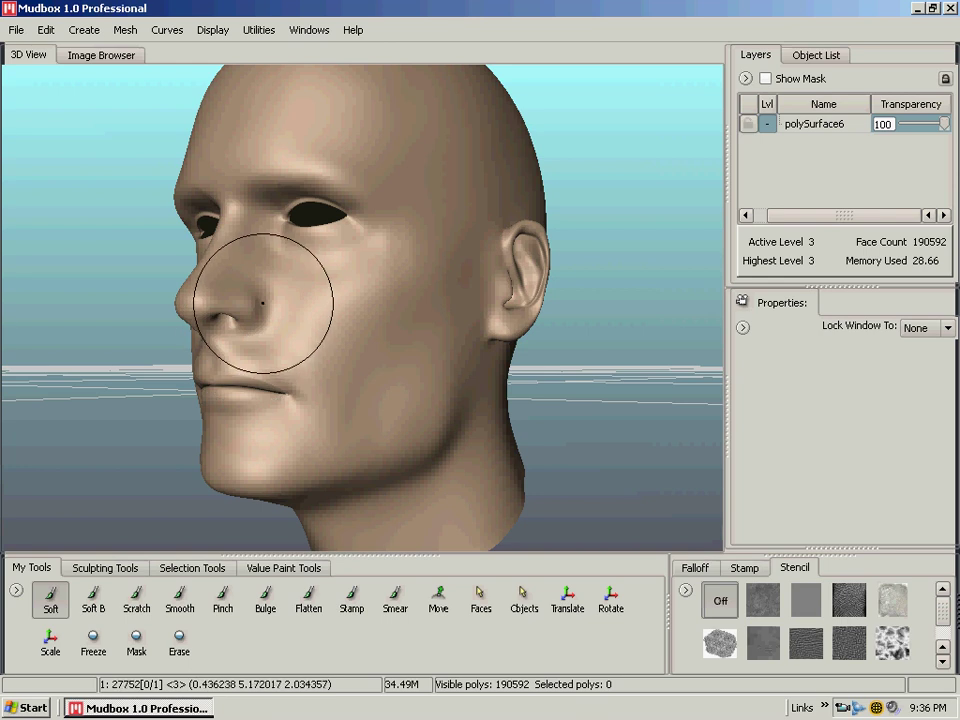
{"action": "left_click", "coordinate": [266, 600]}
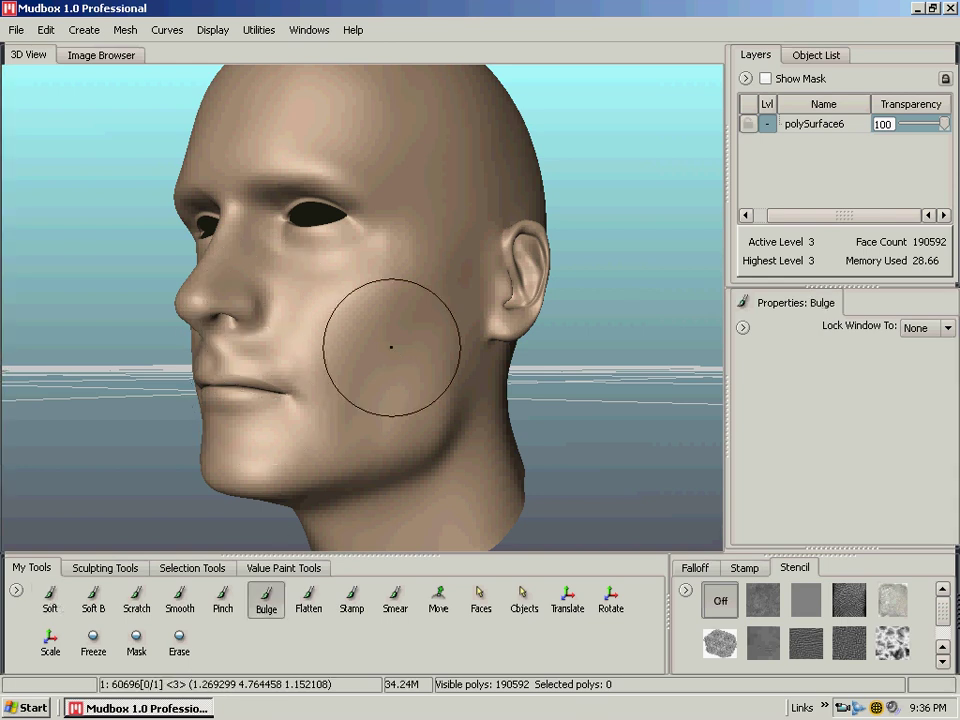
{"action": "mouse_move", "coordinate": [355, 343]}
{"action": "left_mouse_down"}
{"action": "mouse_move", "coordinate": [373, 338]}
{"action": "mouse_move", "coordinate": [362, 332]}
{"action": "mouse_move", "coordinate": [409, 339]}
{"action": "left_mouse_up"}
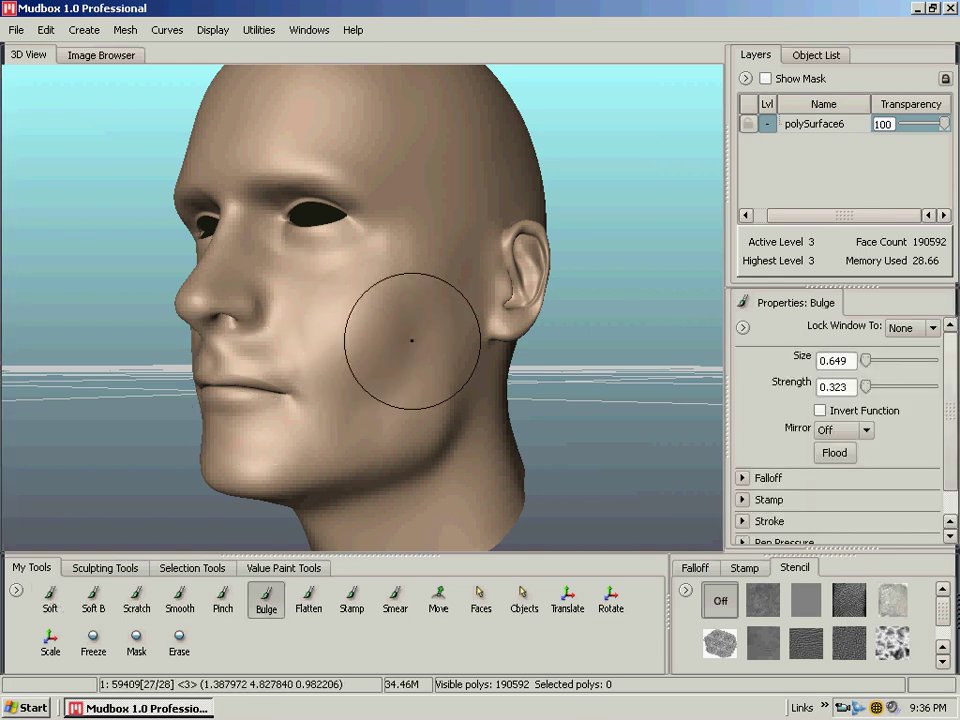
{"action": "left_click", "coordinate": [309, 600]}
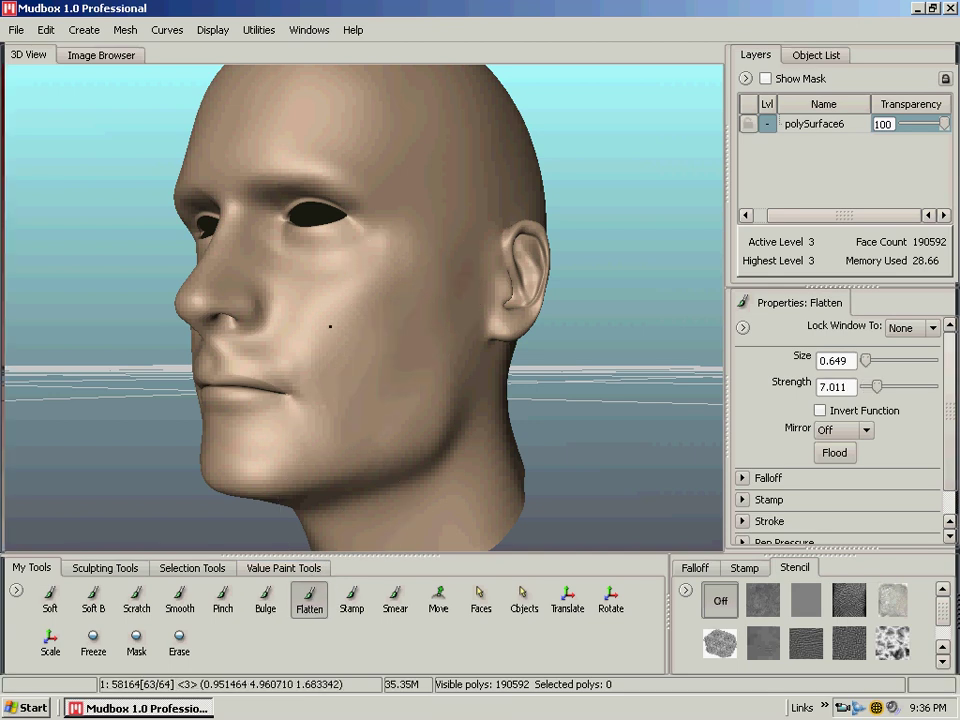
Choose the Stamp brush and look through the available falloff curves, stamps and stencils
{"action": "left_click", "coordinate": [360, 606]}
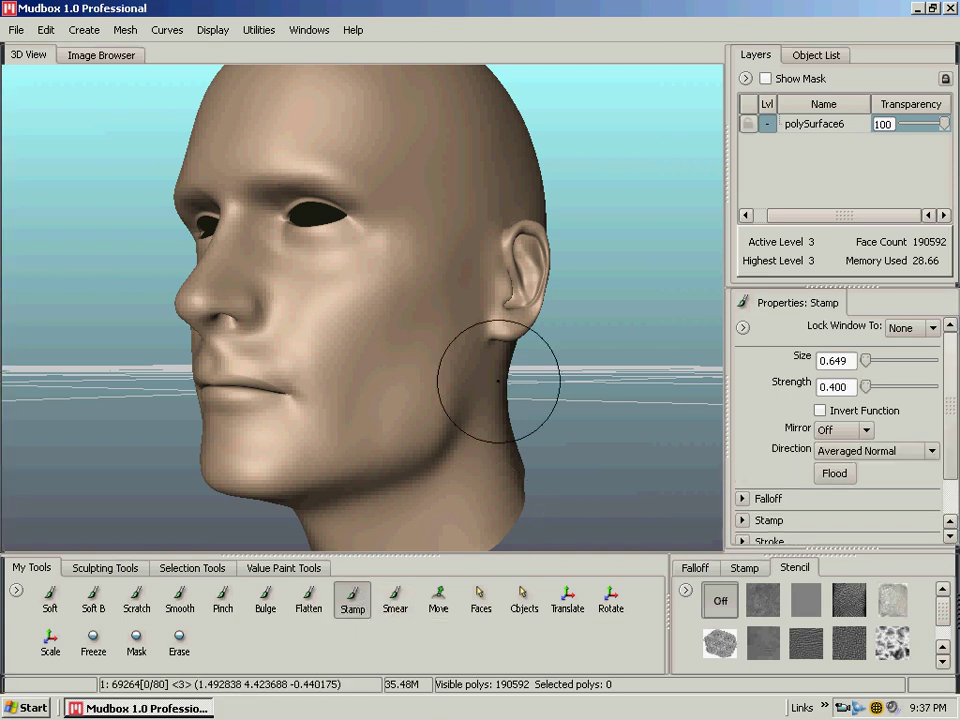
{"action": "left_click", "coordinate": [743, 568]}
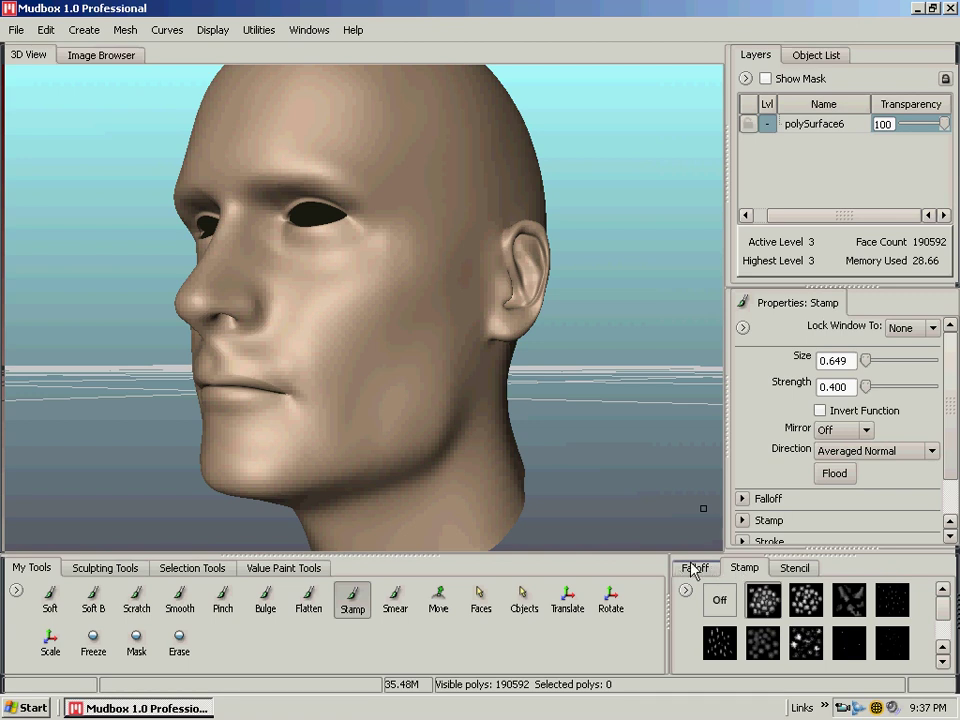
{"action": "left_click", "coordinate": [696, 569]}
{"action": "left_click", "coordinate": [741, 570]}
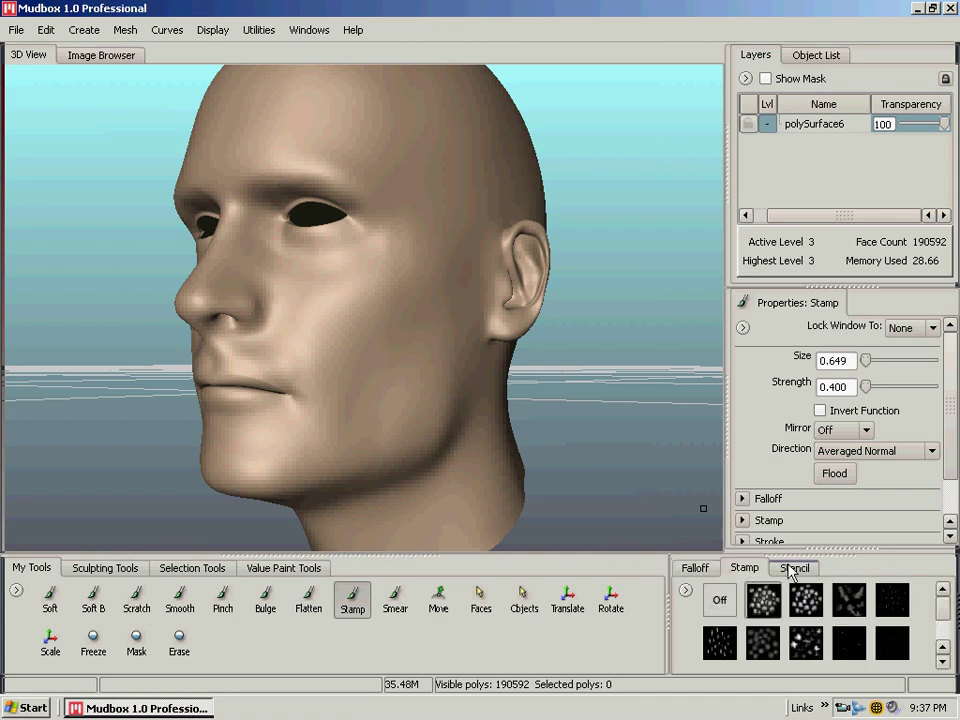
{"action": "left_click", "coordinate": [793, 568]}
{"action": "left_click_drag", "start_coordinate": [561, 314], "coordinate": [467, 227], "text": "alt"}
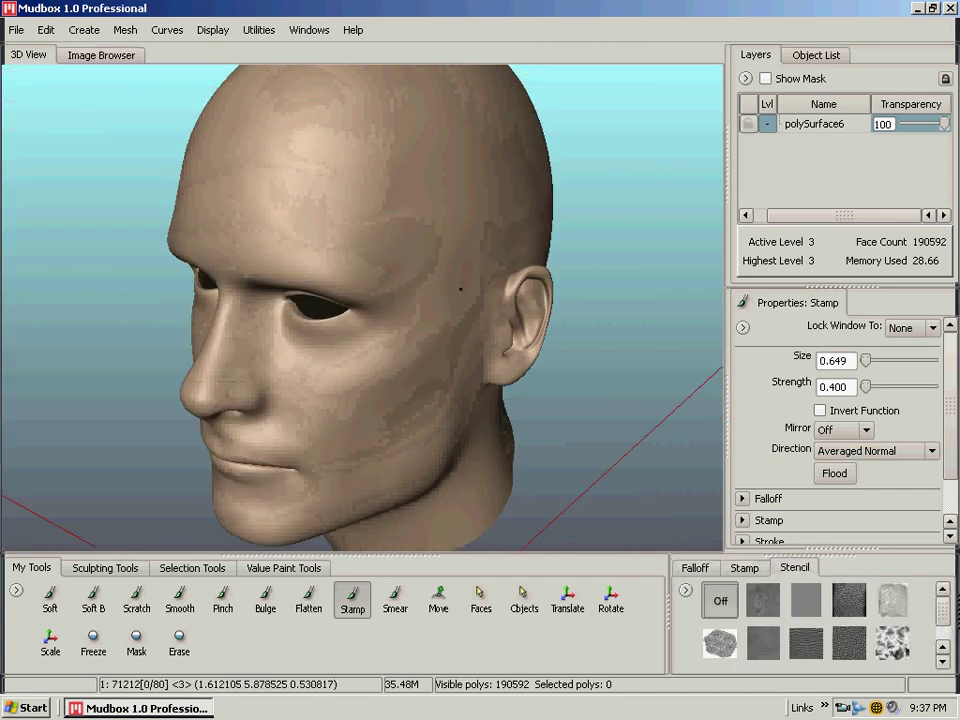
{"action": "left_click", "coordinate": [696, 568]}
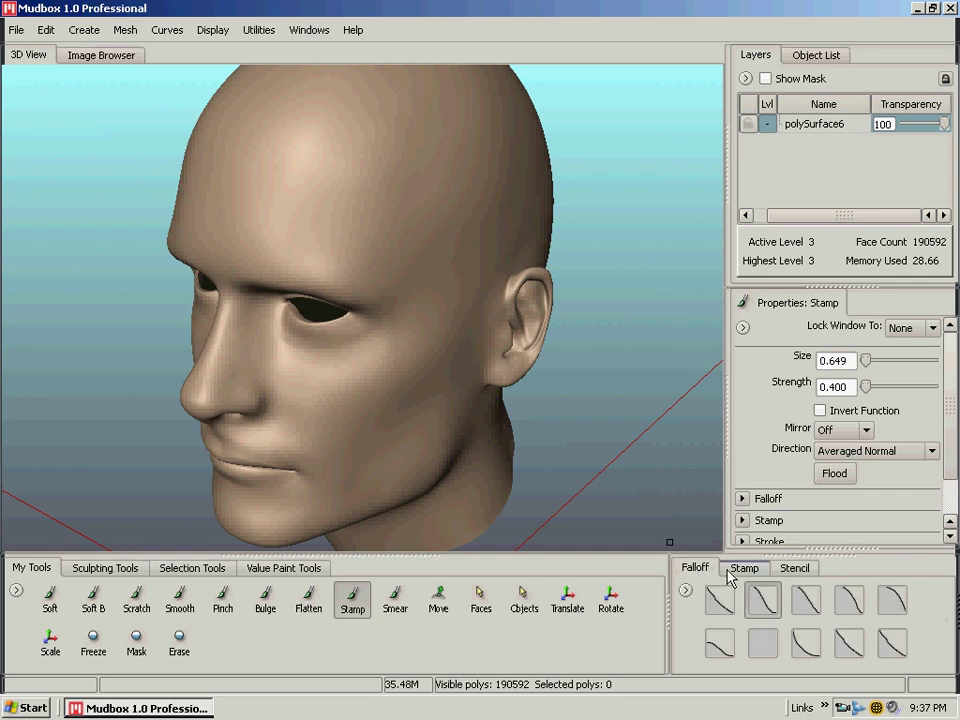
{"action": "left_click", "coordinate": [740, 574]}
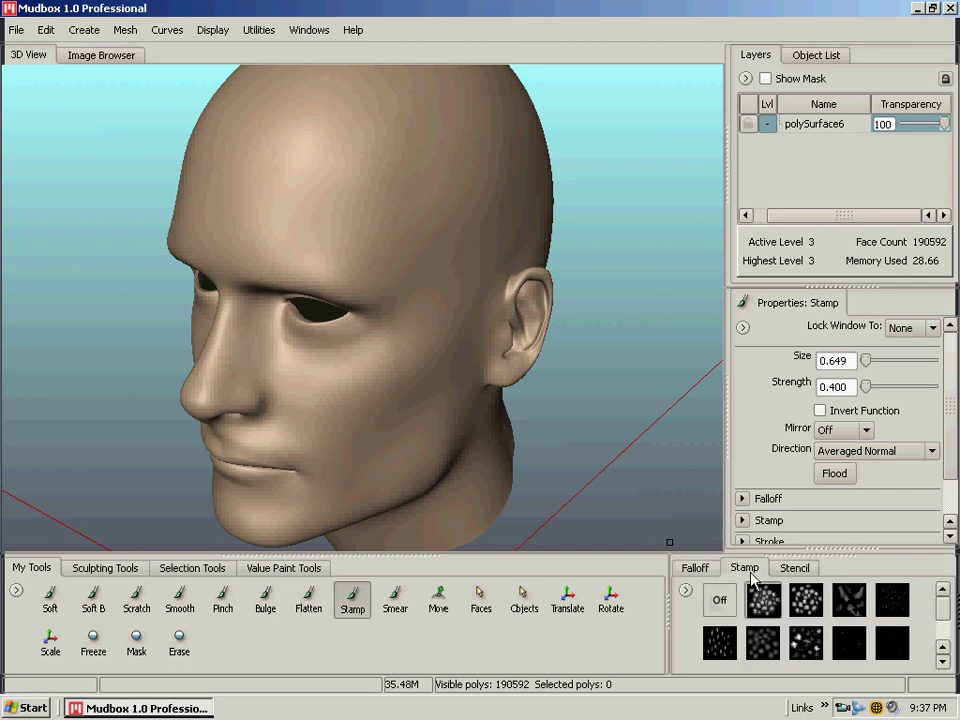
Try painting the first clustered-bump stamp over the cheek, temple, forehead and nose side with the Soft brush, and undo the strokes
{"action": "left_click", "coordinate": [50, 600]}
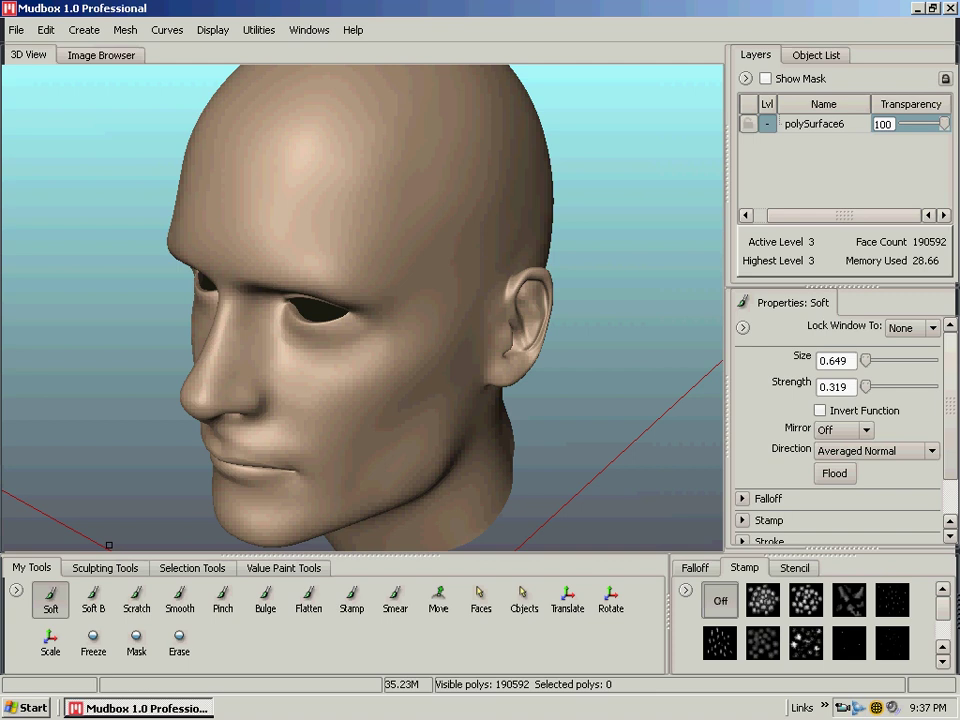
{"action": "left_click", "coordinate": [718, 598]}
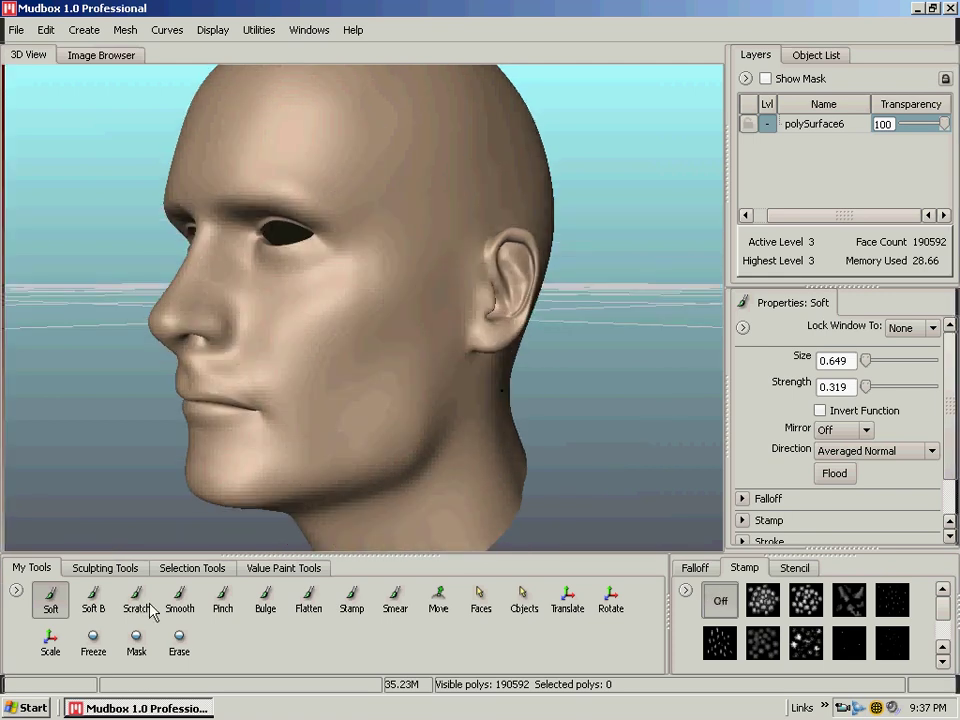
{"action": "left_click", "coordinate": [762, 600]}
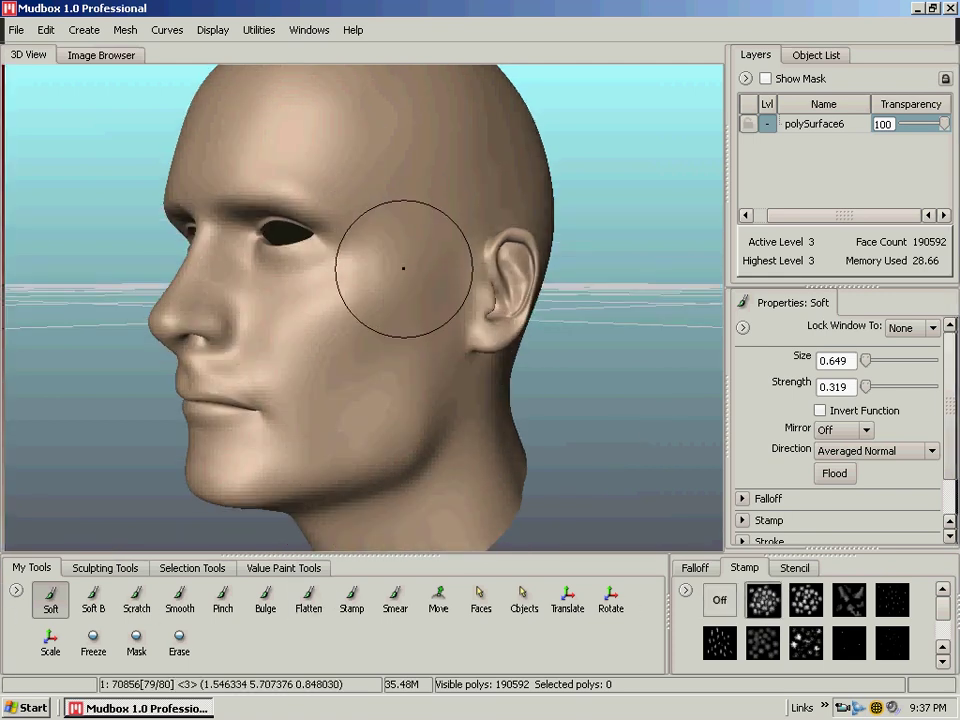
{"action": "mouse_move", "coordinate": [401, 268]}
{"action": "left_mouse_down"}
{"action": "mouse_move", "coordinate": [391, 302]}
{"action": "mouse_move", "coordinate": [326, 386]}
{"action": "mouse_move", "coordinate": [345, 377]}
{"action": "mouse_move", "coordinate": [416, 400]}
{"action": "left_mouse_up"}
{"action": "mouse_move", "coordinate": [300, 166]}
{"action": "left_mouse_down"}
{"action": "mouse_move", "coordinate": [320, 137]}
{"action": "mouse_move", "coordinate": [281, 137]}
{"action": "mouse_move", "coordinate": [356, 174]}
{"action": "left_mouse_up"}
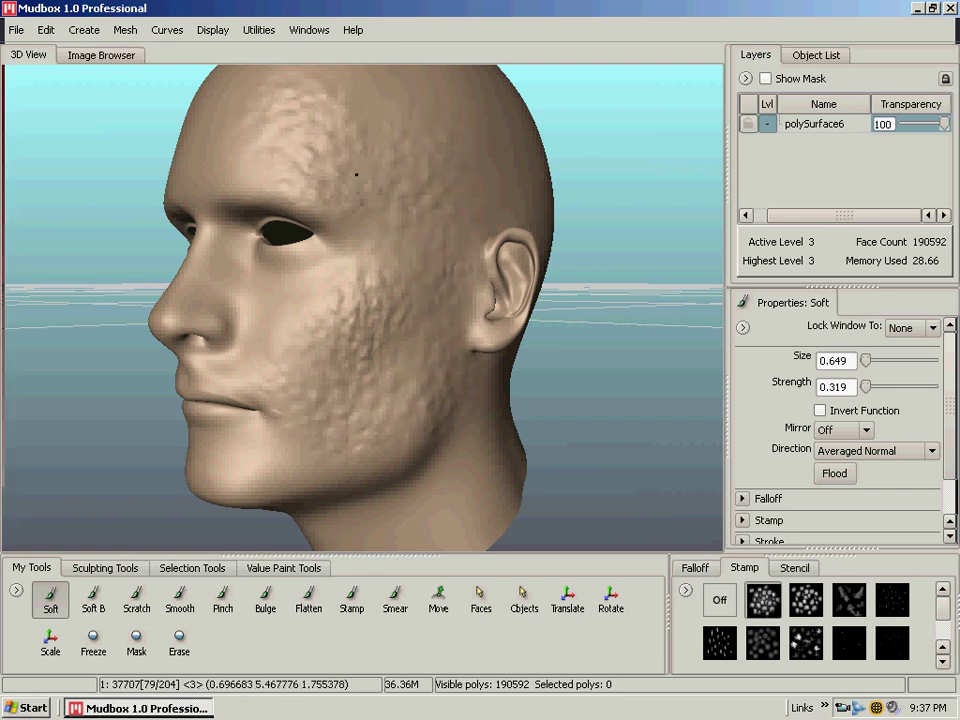
{"action": "mouse_move", "coordinate": [262, 283]}
{"action": "left_mouse_down"}
{"action": "mouse_move", "coordinate": [259, 274]}
{"action": "mouse_move", "coordinate": [236, 303]}
{"action": "mouse_move", "coordinate": [682, 297]}
{"action": "left_mouse_up"}
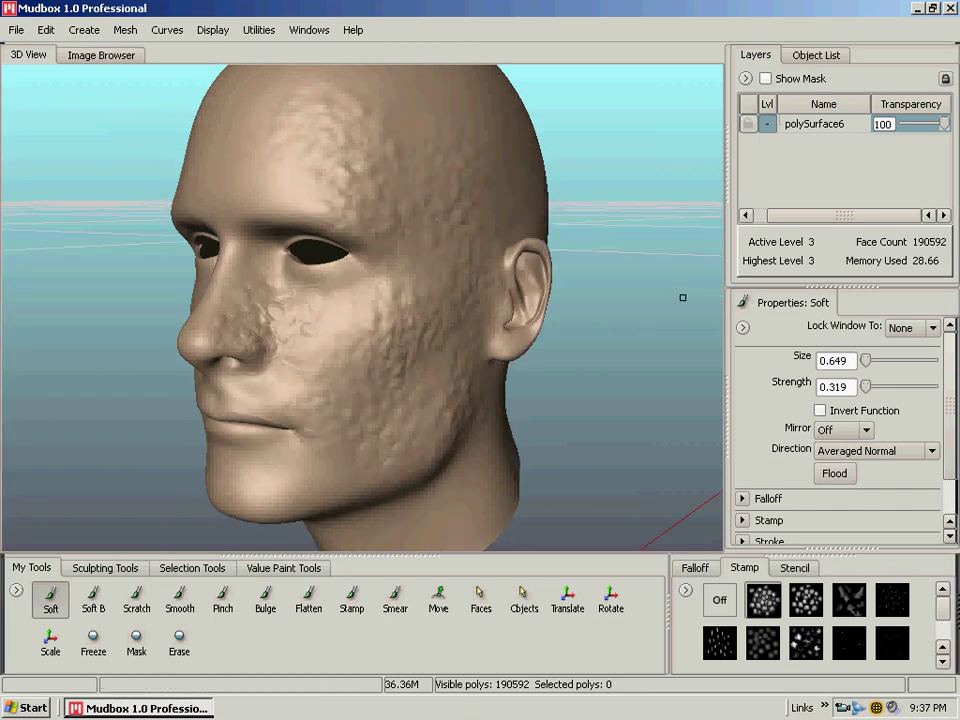
{"action": "left_click_drag", "start_coordinate": [626, 313], "coordinate": [604, 310], "text": "alt"}
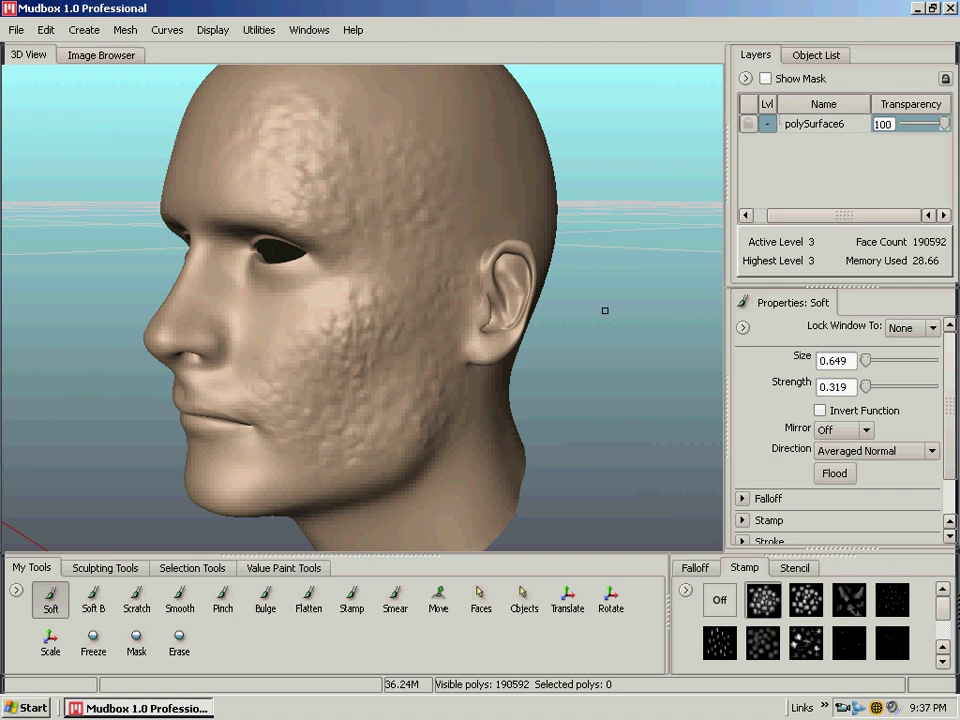
{"action": "key", "text": "ctrl+z"}
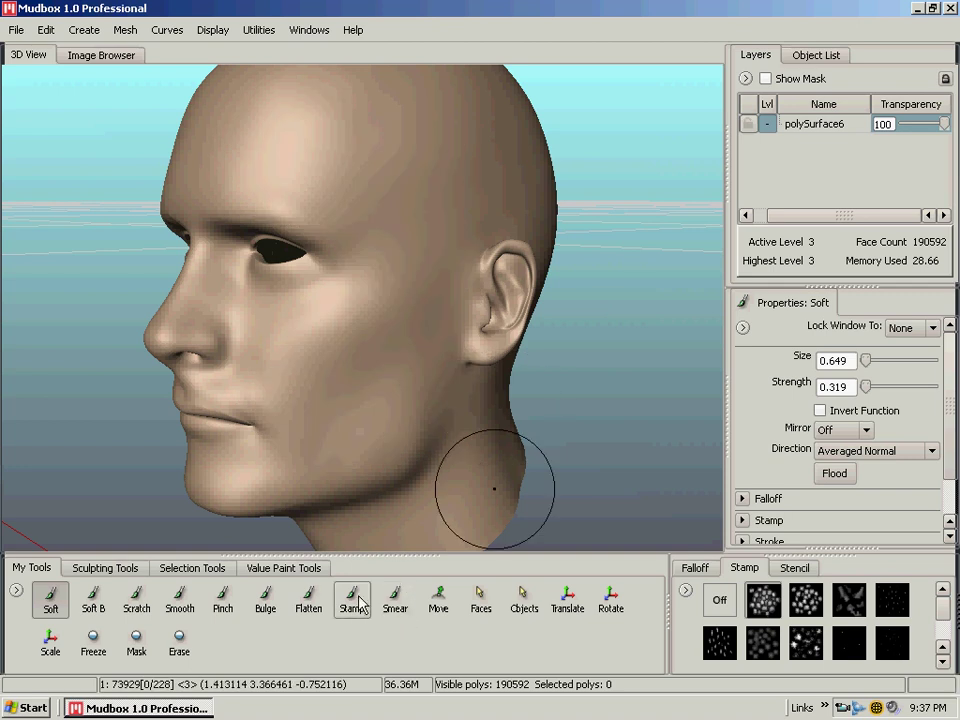
Place the clustered-bump stamp on the temple between the eye and ear with the Stamp brush
{"action": "left_click", "coordinate": [354, 611]}
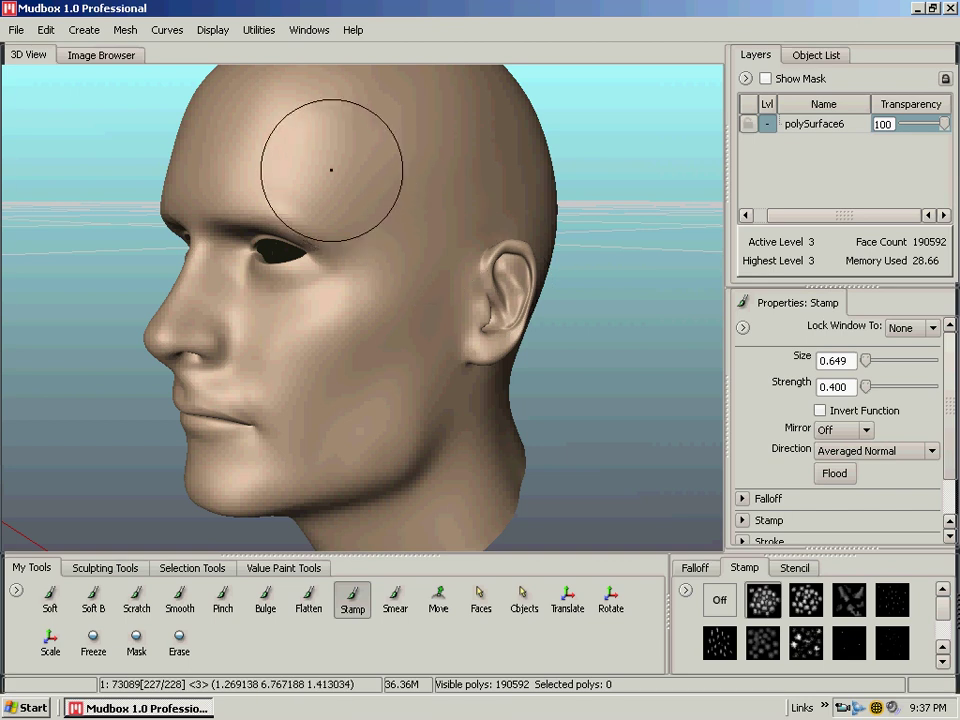
{"action": "left_click_drag", "start_coordinate": [338, 168], "coordinate": [465, 300]}
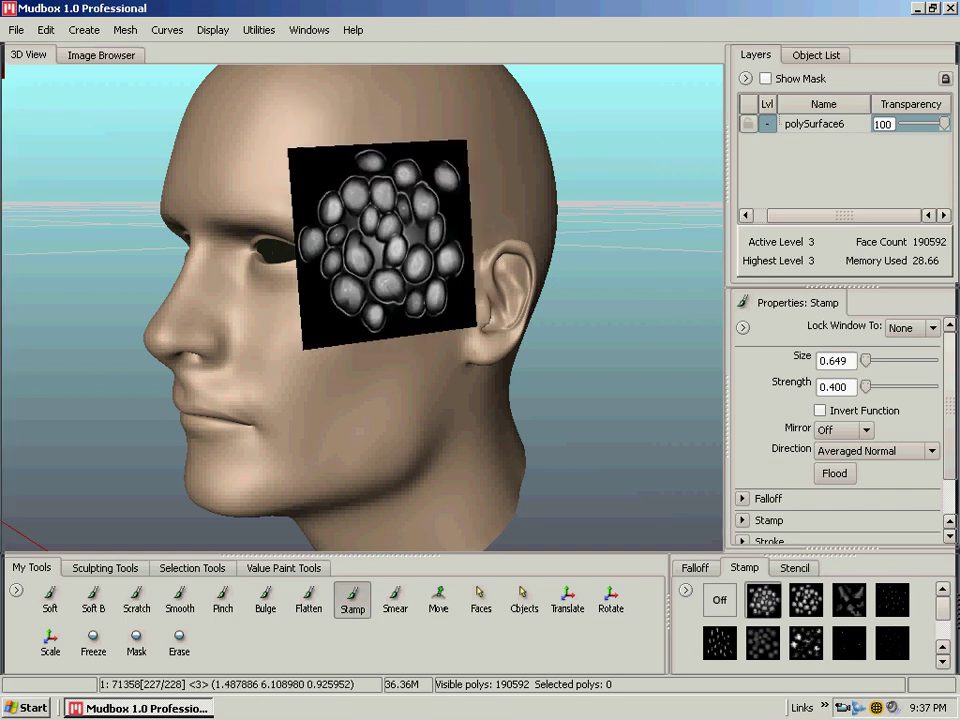
{"action": "left_click_drag", "start_coordinate": [210, 206], "coordinate": [602, 236]}
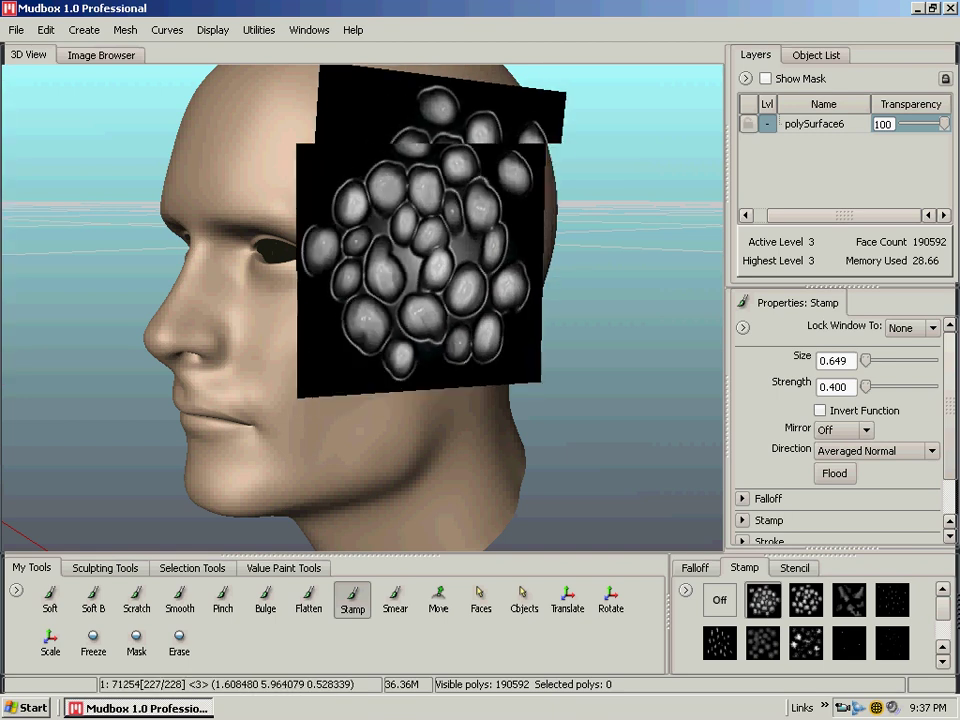
{"action": "left_click_drag", "start_coordinate": [418, 229], "coordinate": [416, 230]}
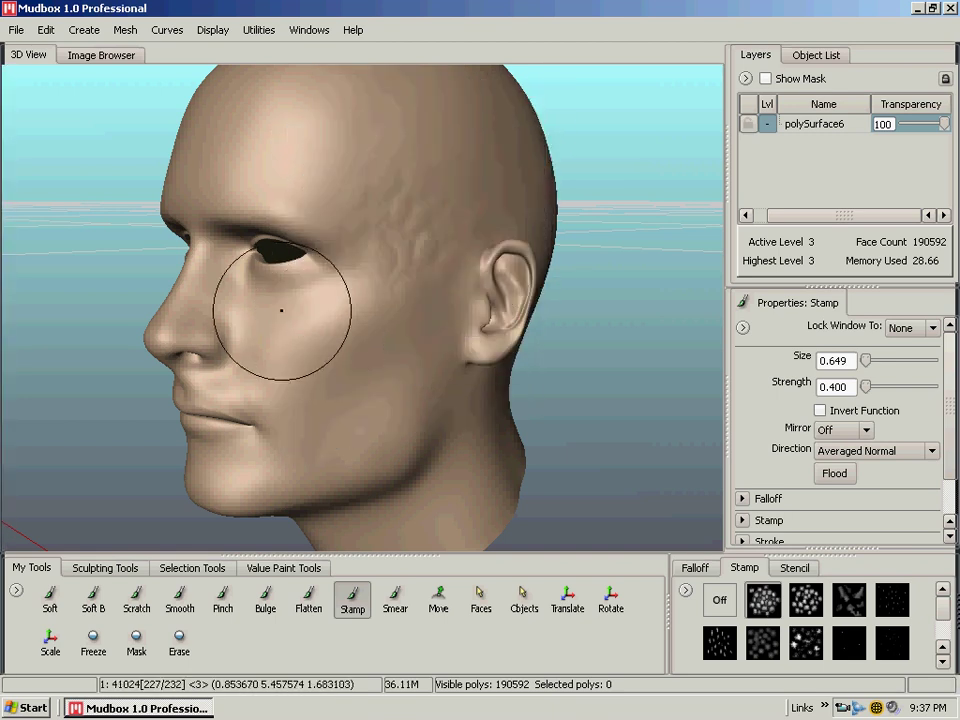
Try stamping the same bump texture on the cheek, the jaw and beside the nose, and undo those stamps
{"action": "left_click_drag", "start_coordinate": [284, 311], "coordinate": [359, 349]}
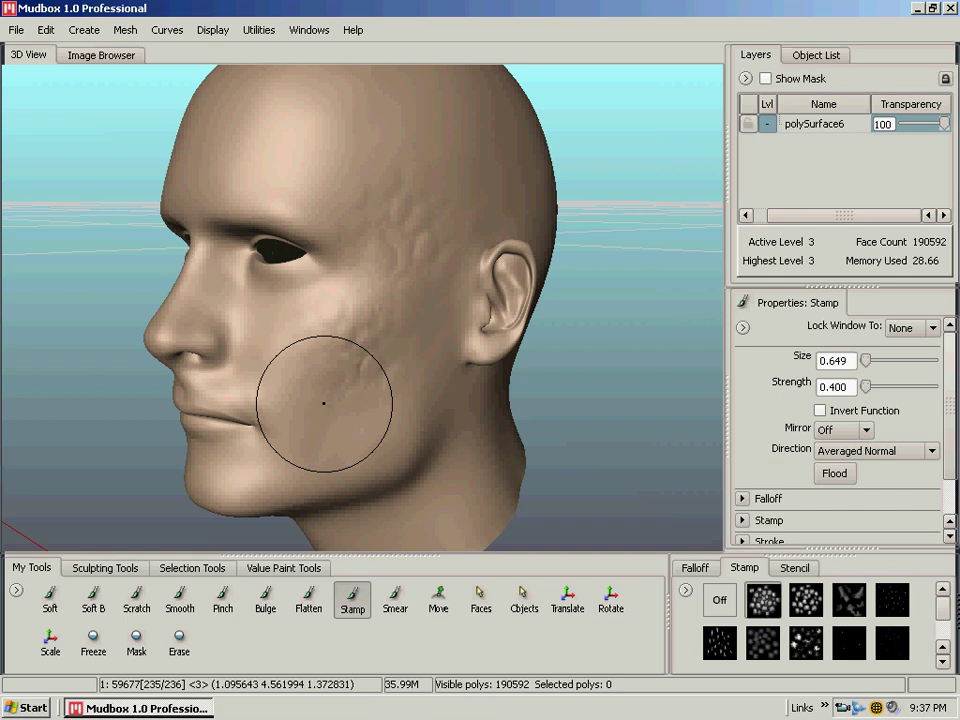
{"action": "left_click_drag", "start_coordinate": [324, 403], "coordinate": [349, 427]}
{"action": "left_click_drag", "start_coordinate": [205, 283], "coordinate": [276, 346]}
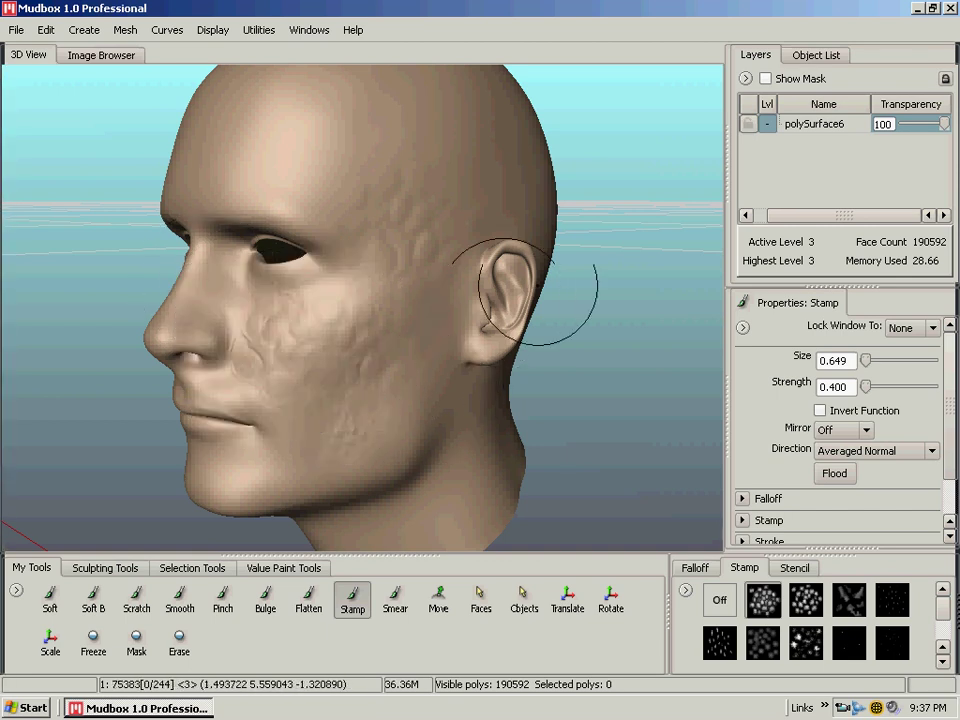
{"action": "left_click_drag", "start_coordinate": [530, 283], "coordinate": [592, 280], "text": "alt"}
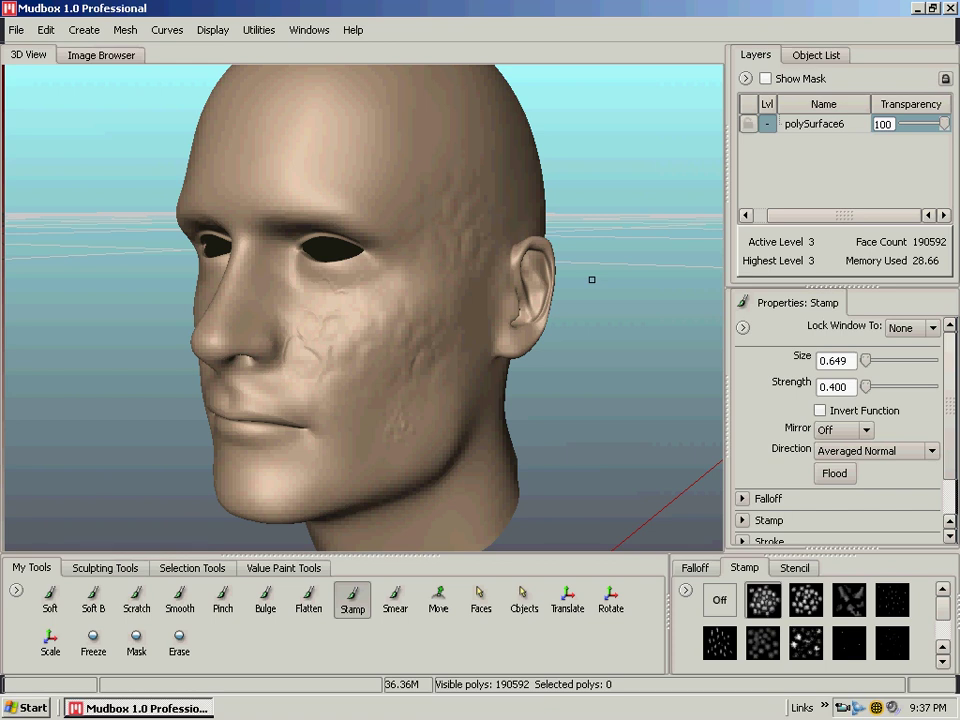
{"action": "key", "text": "ctrl+z"}
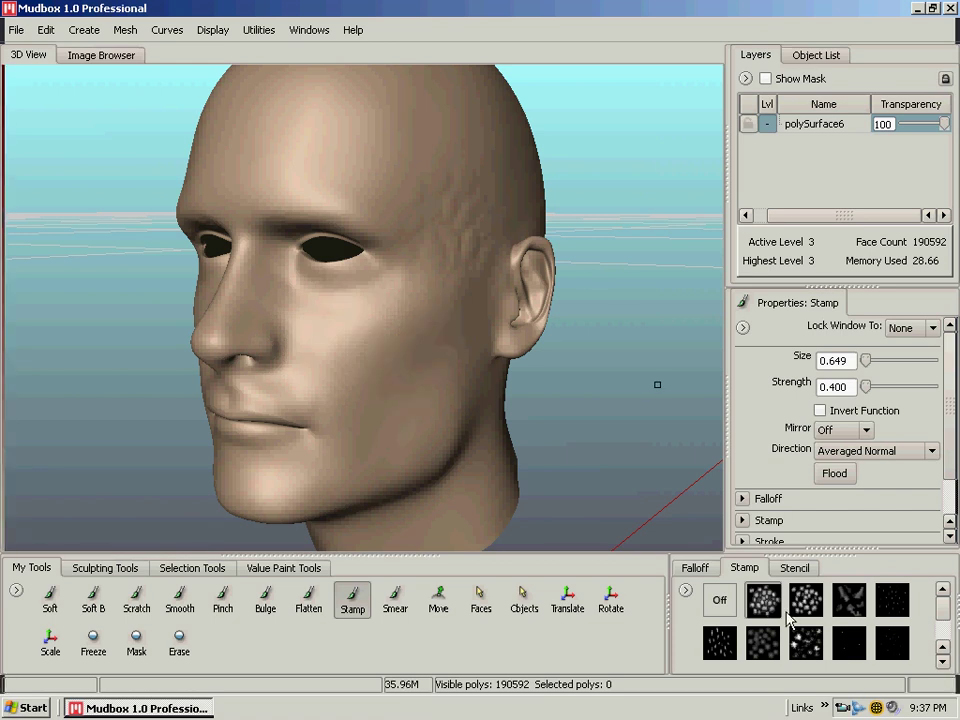
Undo the bump stamp on the temple and add a new layer named Cheek_Scales
{"action": "key", "text": "ctrl+z"}
{"action": "left_click_drag", "start_coordinate": [625, 322], "coordinate": [574, 317], "text": "alt"}
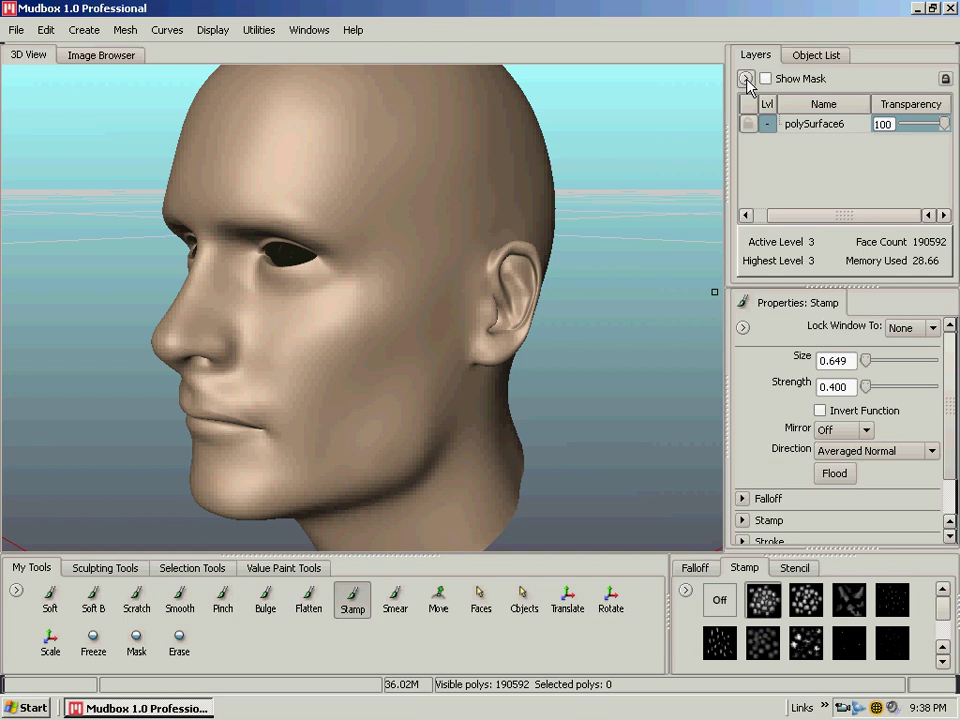
{"action": "left_click", "coordinate": [747, 80]}
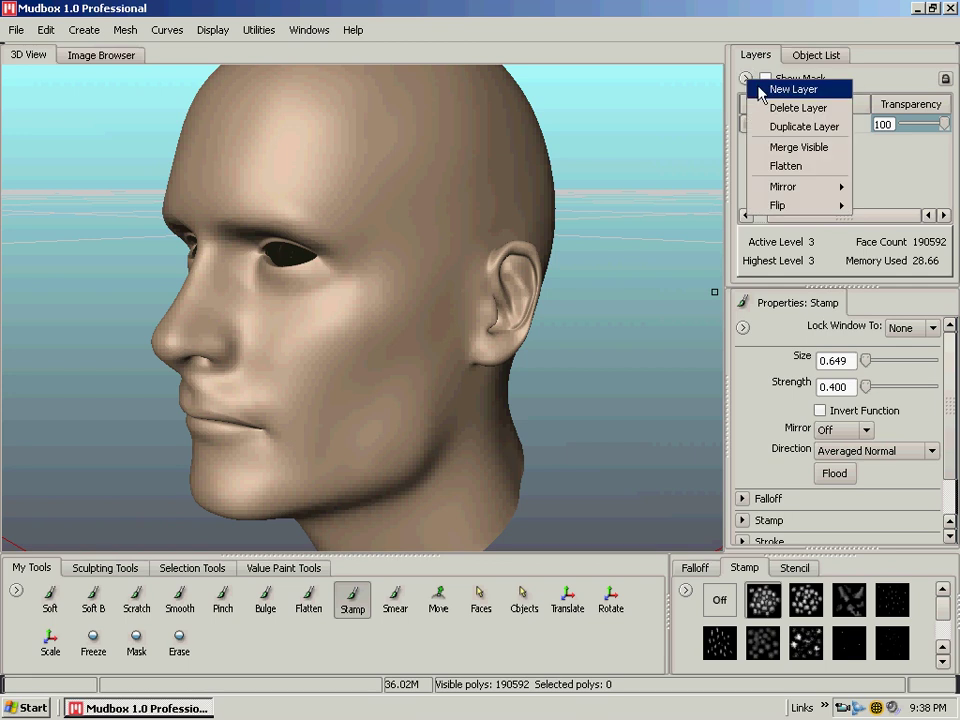
{"action": "left_click", "coordinate": [760, 89]}
{"action": "double_click", "coordinate": [812, 125]}
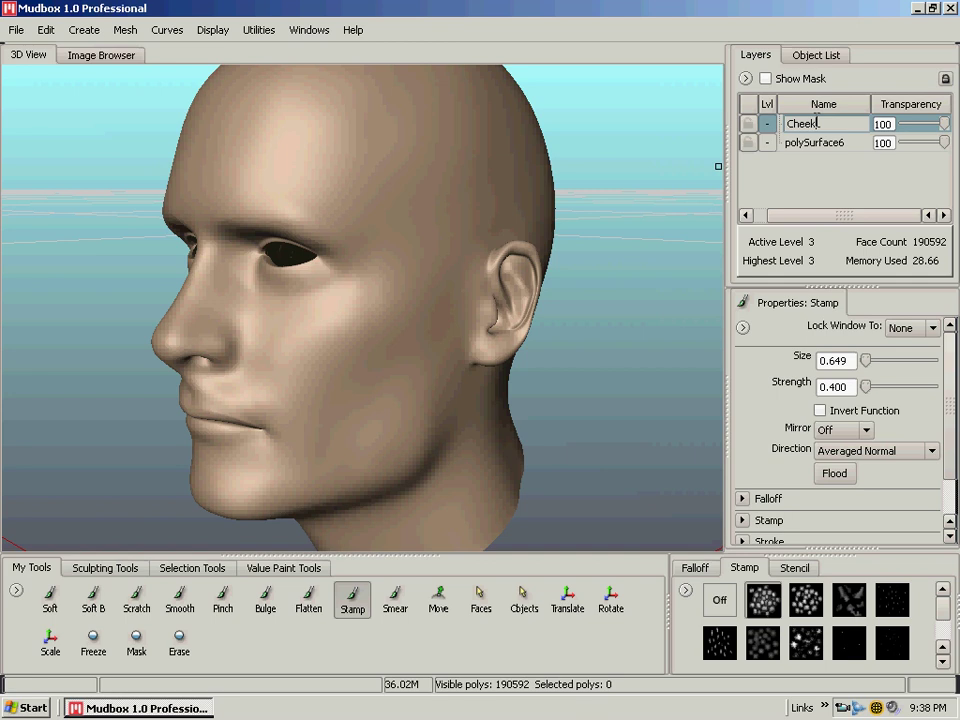
{"action": "type", "text": "Cheek_Scales"}
{"action": "key", "text": "Return"}
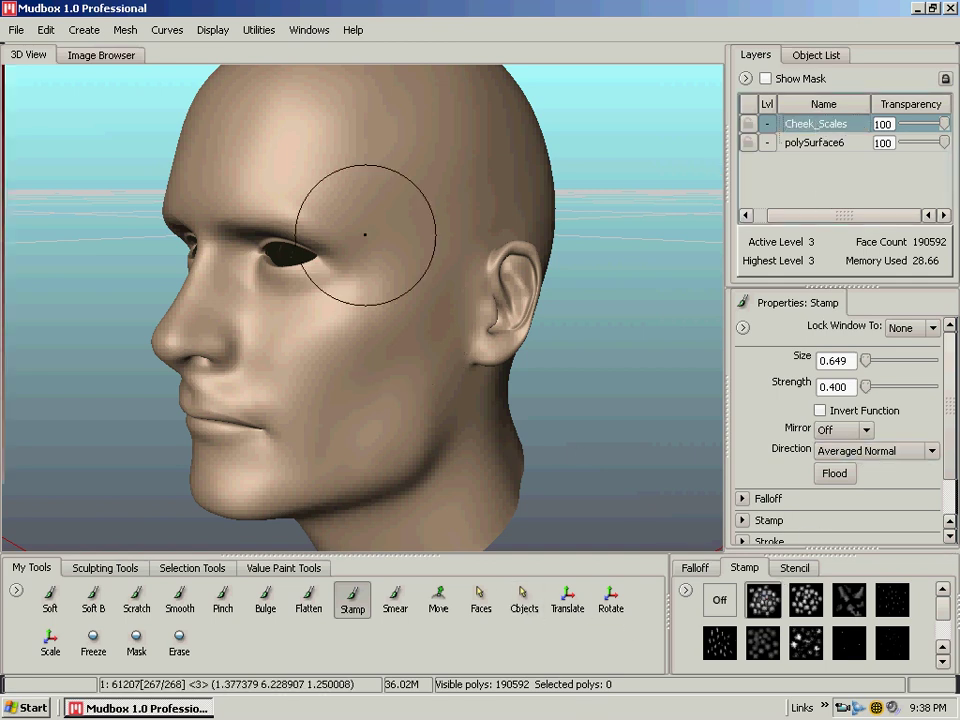
Stamp the clustered-bump texture on the forehead, across the cheek and down the jaw on the Cheek_Scales layer
{"action": "left_click_drag", "start_coordinate": [327, 159], "coordinate": [331, 163]}
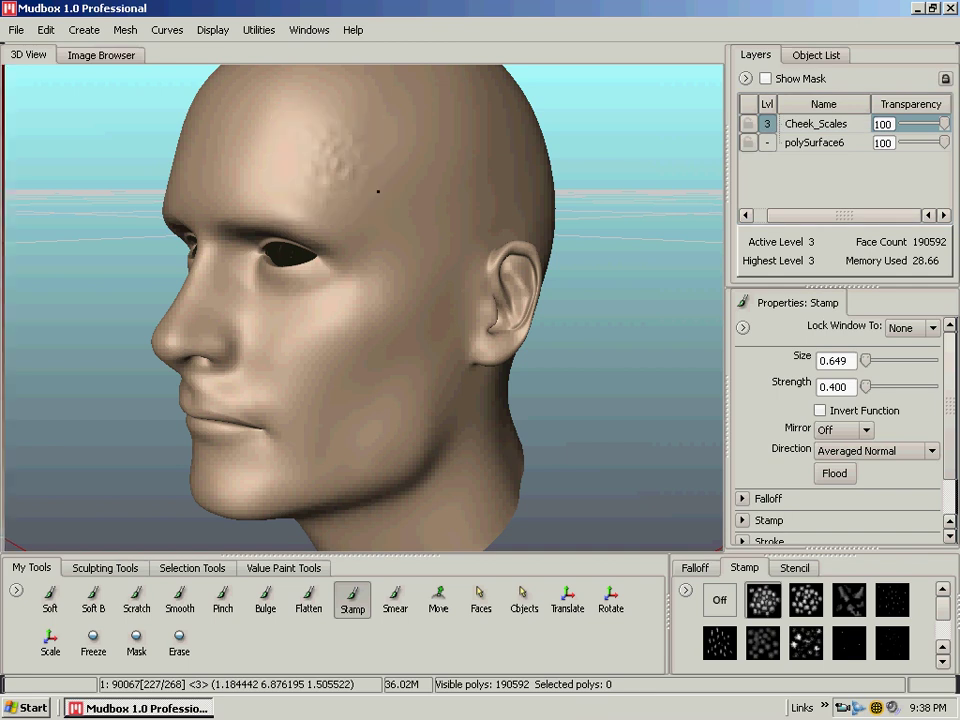
{"action": "left_click_drag", "start_coordinate": [305, 330], "coordinate": [327, 344]}
{"action": "left_click_drag", "start_coordinate": [376, 314], "coordinate": [401, 334]}
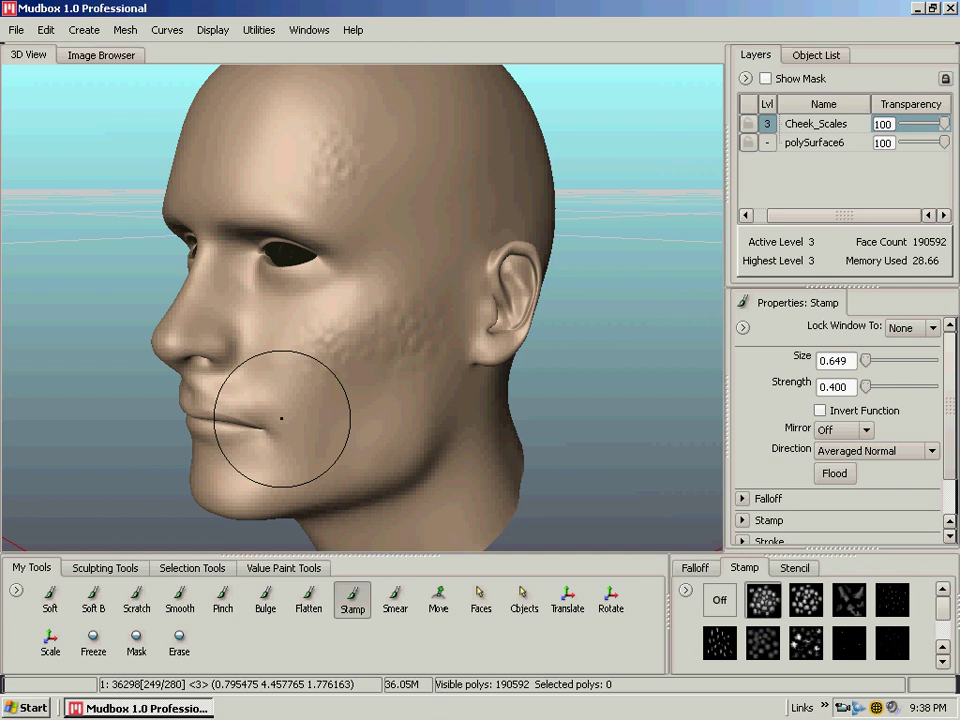
{"action": "left_click_drag", "start_coordinate": [313, 388], "coordinate": [350, 412]}
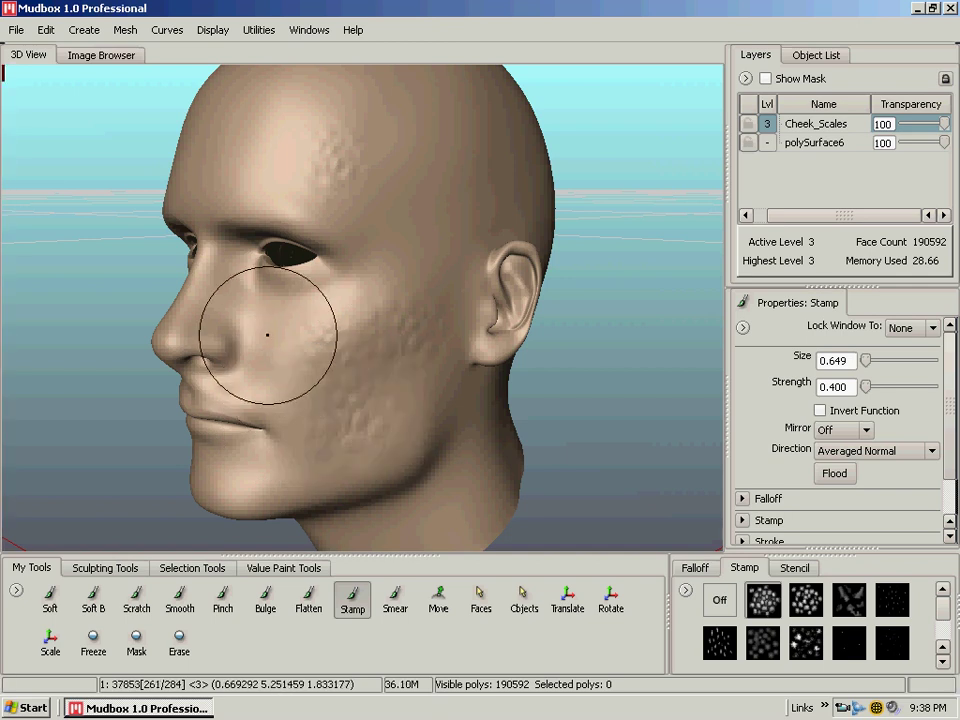
{"action": "left_click_drag", "start_coordinate": [241, 322], "coordinate": [293, 358]}
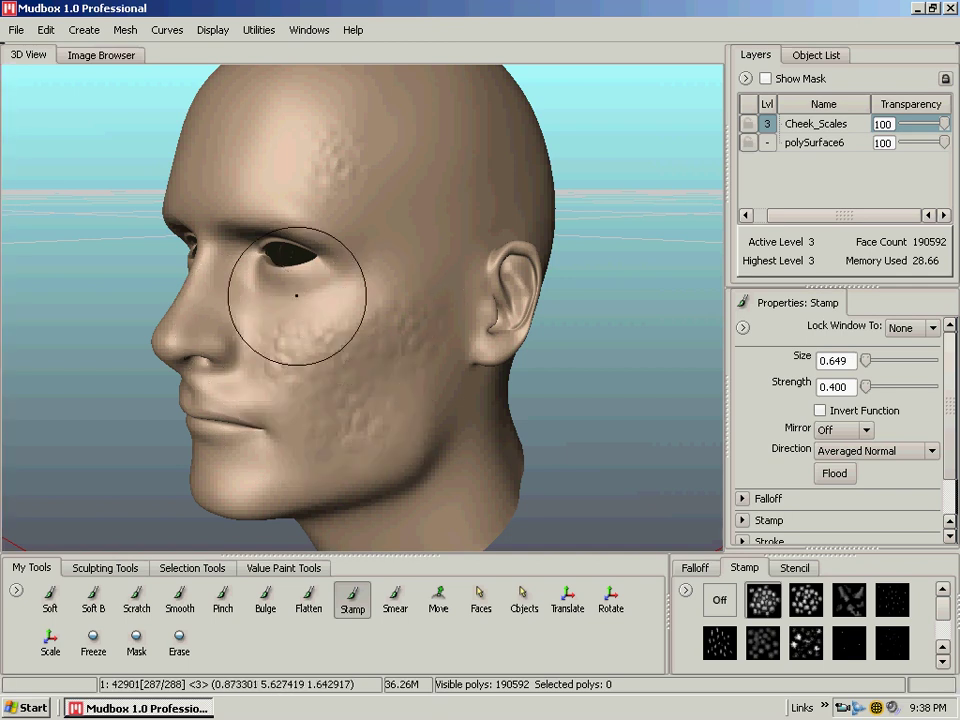
{"action": "left_click_drag", "start_coordinate": [343, 329], "coordinate": [418, 418]}
Fade the Cheek_Scales layer to a transparency value of 27, and bring it back up to 66
{"action": "left_click_drag", "start_coordinate": [531, 253], "coordinate": [537, 178], "text": "alt"}
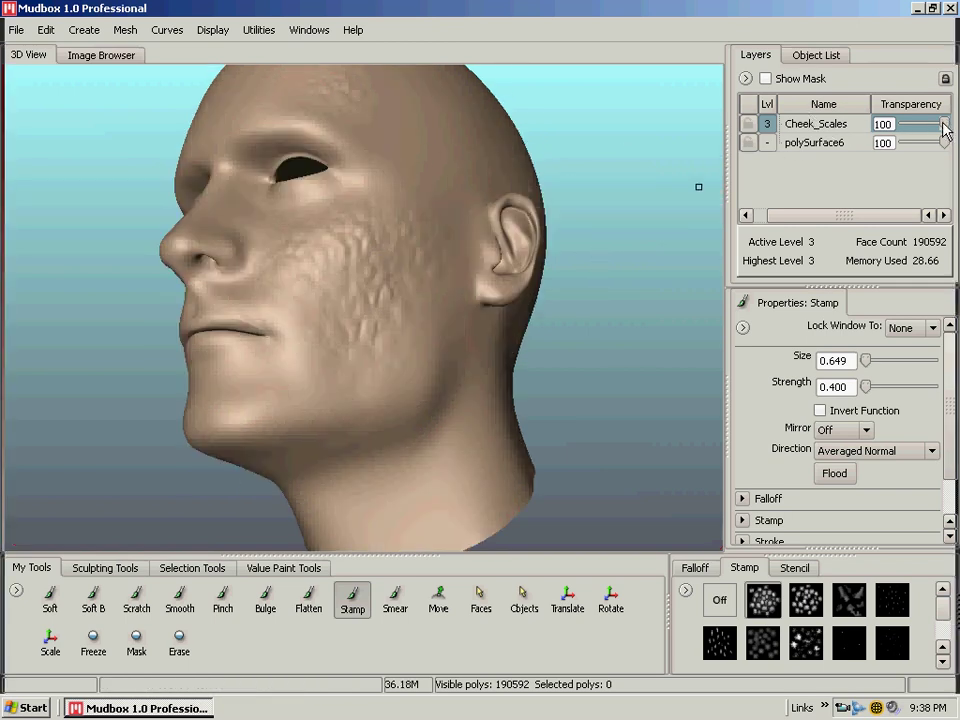
{"action": "left_click_drag", "start_coordinate": [944, 128], "coordinate": [912, 123]}
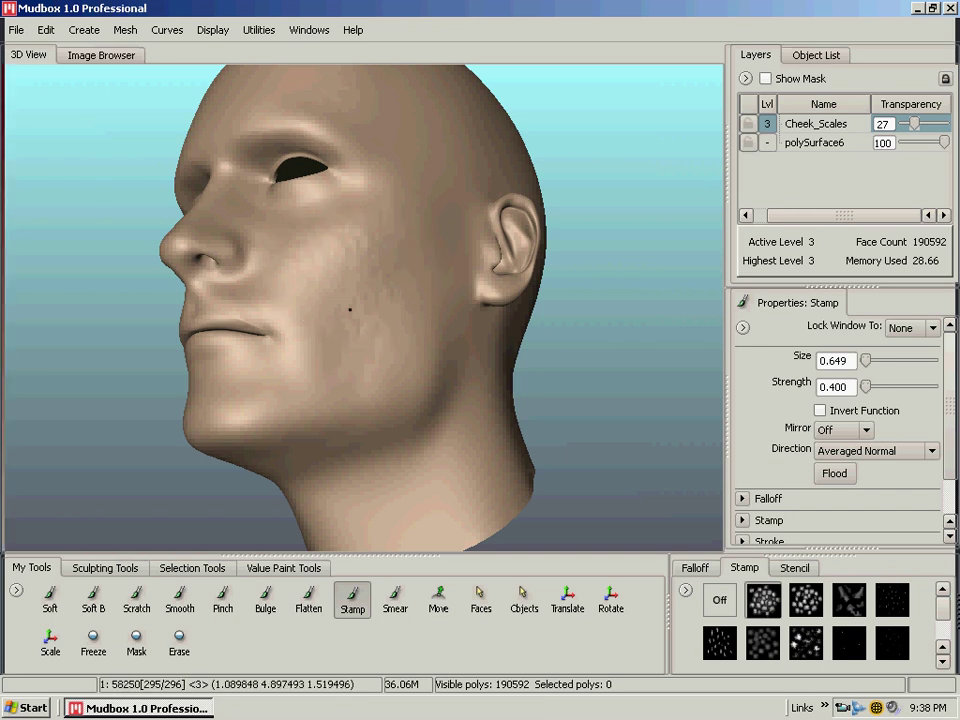
{"action": "mouse_move", "coordinate": [350, 309]}
{"action": "left_mouse_down", "text": "alt"}
{"action": "mouse_move", "coordinate": [379, 302]}
{"action": "mouse_move", "coordinate": [379, 315]}
{"action": "mouse_move", "coordinate": [376, 289]}
{"action": "mouse_move", "coordinate": [336, 285]}
{"action": "left_mouse_up", "text": "alt"}
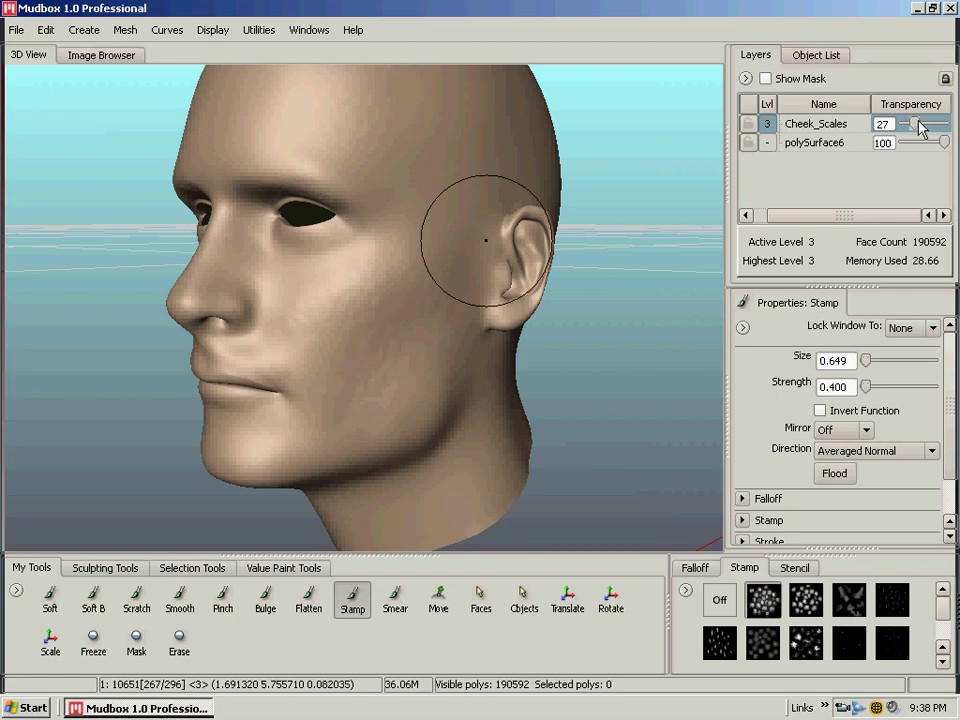
{"action": "left_click_drag", "start_coordinate": [929, 123], "coordinate": [934, 122]}
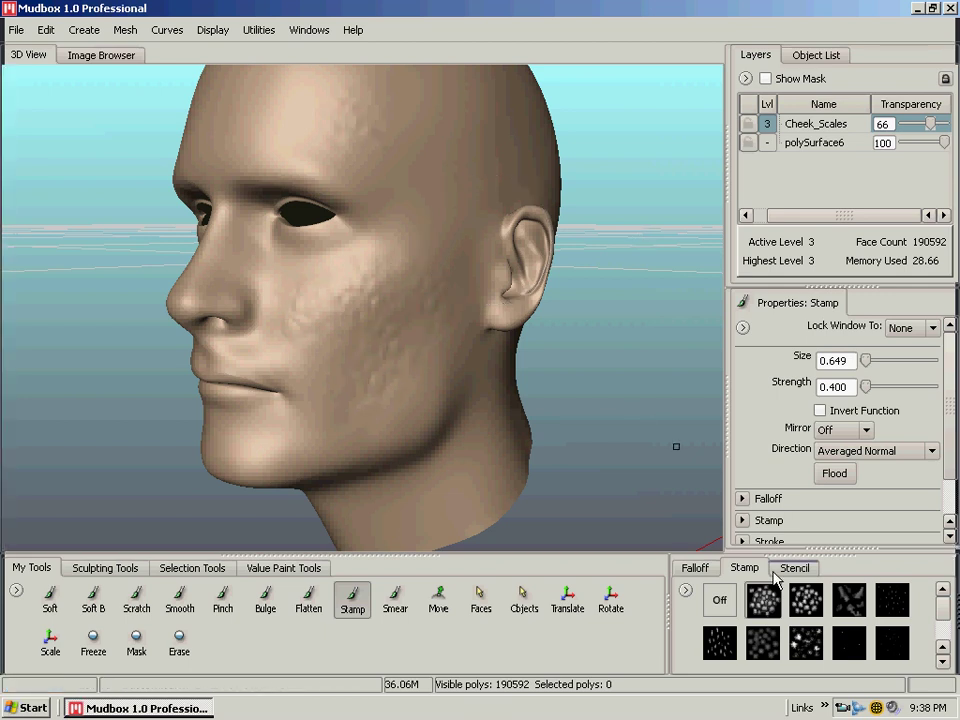
Turn the stamp off and overlay the skin04.jpg stencil on the untouched other side of the head
{"action": "left_click", "coordinate": [719, 600]}
{"action": "left_click", "coordinate": [796, 570]}
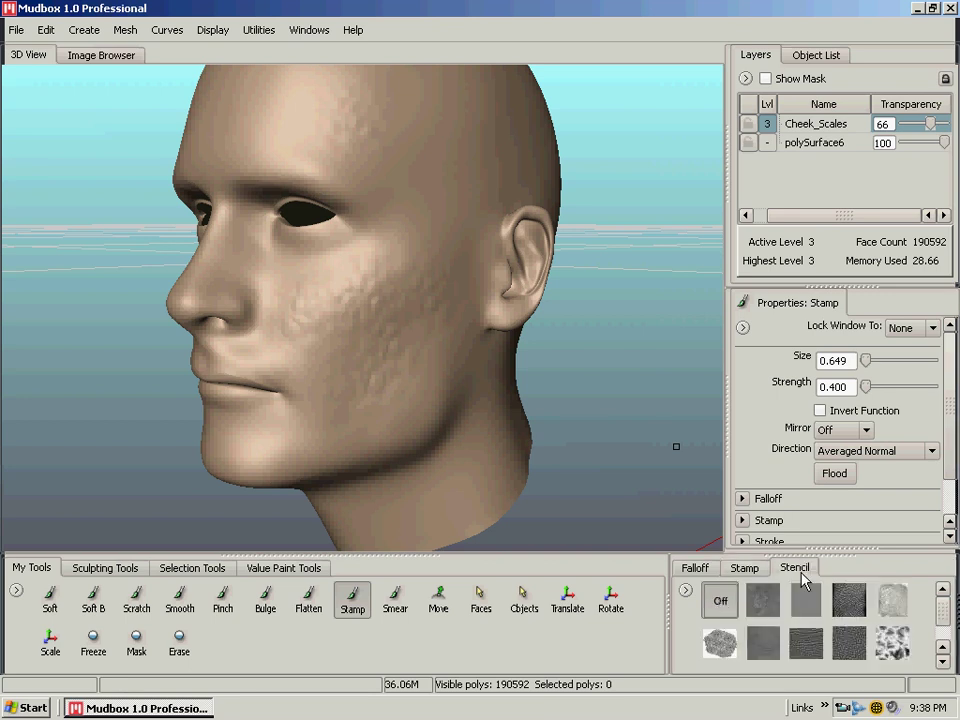
{"action": "left_click_drag", "start_coordinate": [478, 279], "coordinate": [502, 280], "text": "alt"}
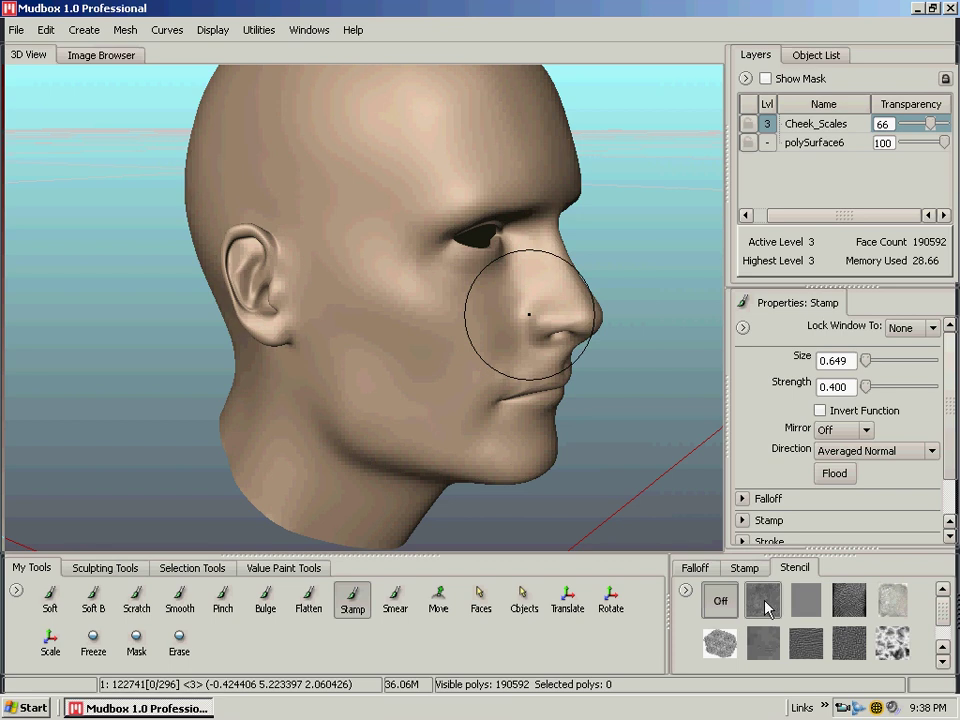
{"action": "left_click", "coordinate": [849, 602]}
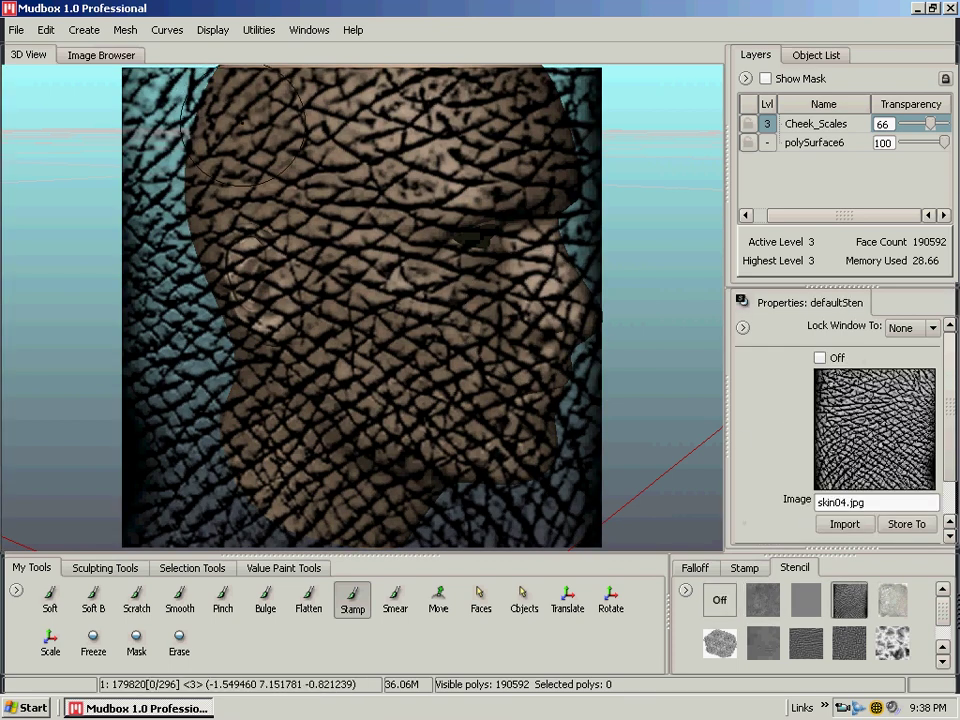
{"action": "middle_click_drag", "start_coordinate": [221, 154], "coordinate": [187, 191], "text": "alt"}
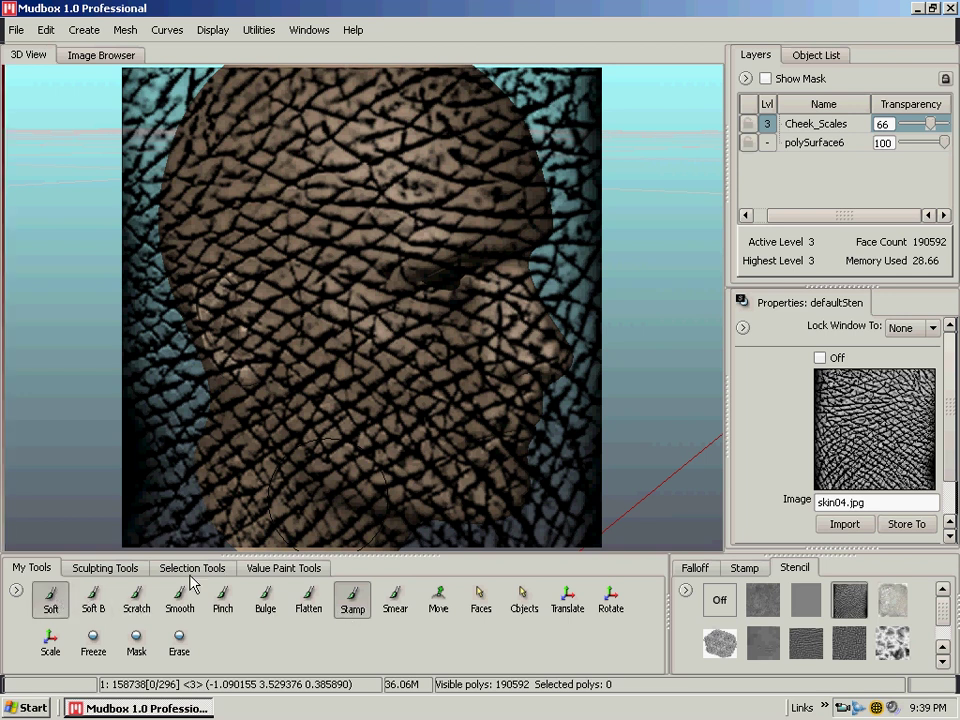
Switch to the Soft brush with the stamp off and the skin04.jpg stencil selected
{"action": "left_click", "coordinate": [134, 604]}
{"action": "left_click", "coordinate": [52, 600]}
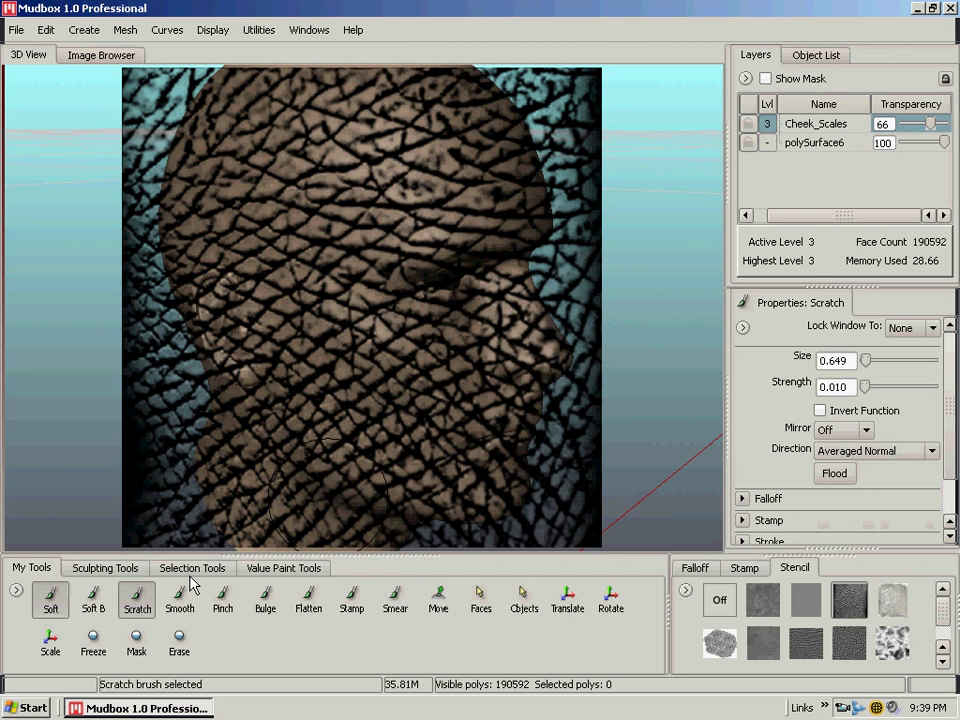
{"action": "left_click", "coordinate": [741, 568]}
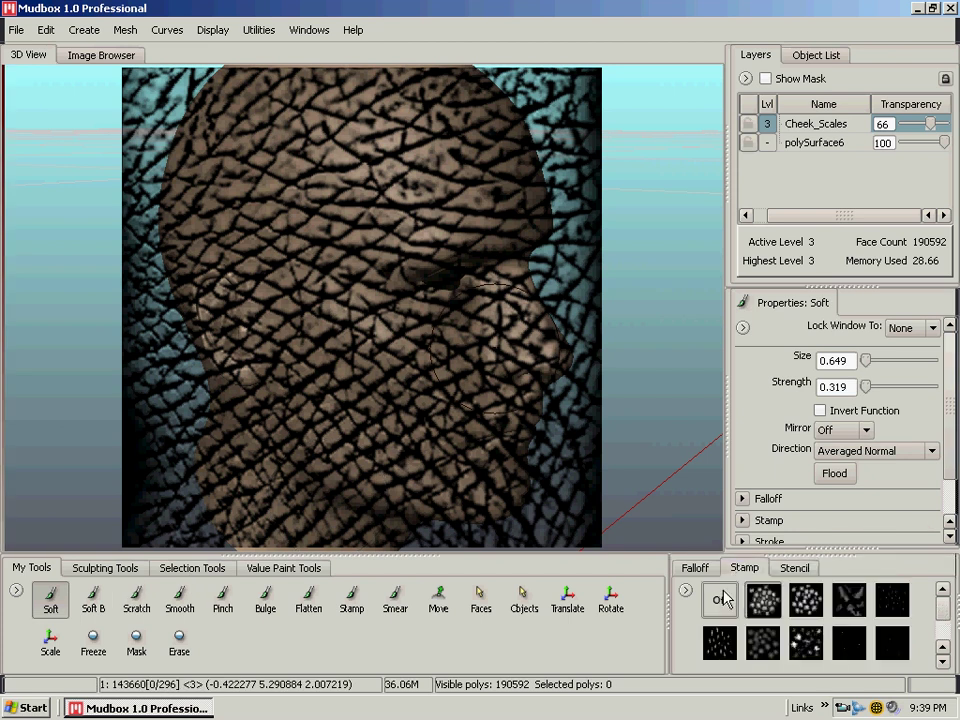
{"action": "left_click", "coordinate": [794, 568]}
{"action": "left_click", "coordinate": [851, 600]}
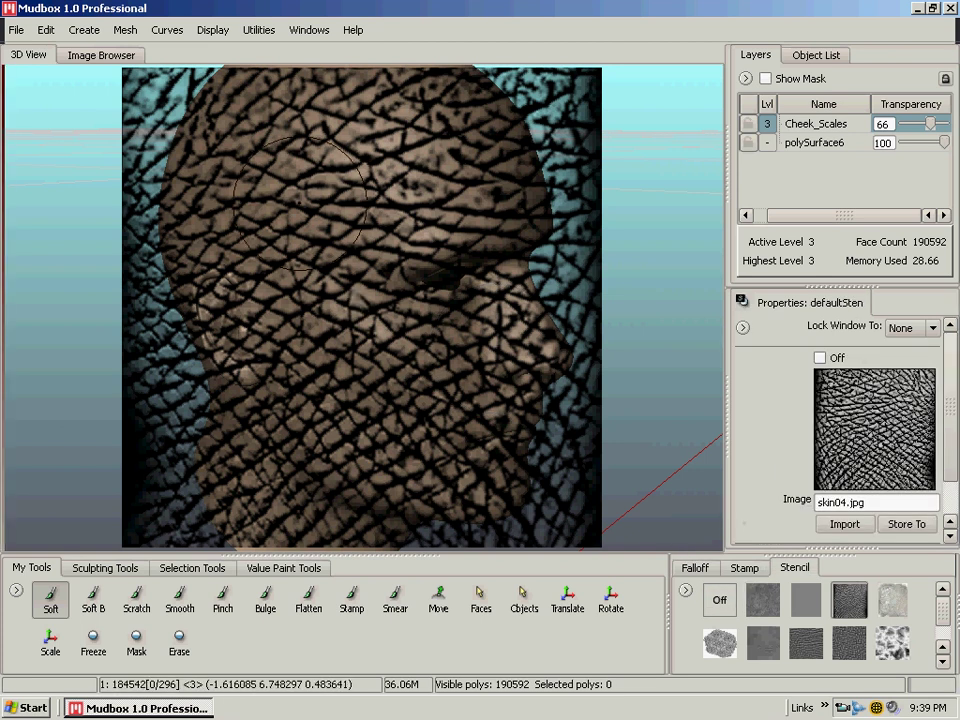
Paint the skin04.jpg stencil texture over the side of the forehead, temple, cheek and jaw, and hide the stencil
{"action": "left_click_drag", "start_coordinate": [299, 208], "coordinate": [345, 185], "text": "alt"}
{"action": "right_click_drag", "start_coordinate": [345, 185], "coordinate": [365, 178], "text": "alt"}
{"action": "mouse_move", "coordinate": [365, 175]}
{"action": "left_mouse_down"}
{"action": "mouse_move", "coordinate": [289, 216]}
{"action": "mouse_move", "coordinate": [346, 319]}
{"action": "mouse_move", "coordinate": [455, 470]}
{"action": "mouse_move", "coordinate": [497, 498]}
{"action": "mouse_move", "coordinate": [501, 414]}
{"action": "mouse_move", "coordinate": [416, 238]}
{"action": "mouse_move", "coordinate": [437, 156]}
{"action": "mouse_move", "coordinate": [445, 172]}
{"action": "left_mouse_up"}
{"action": "key", "text": "q"}
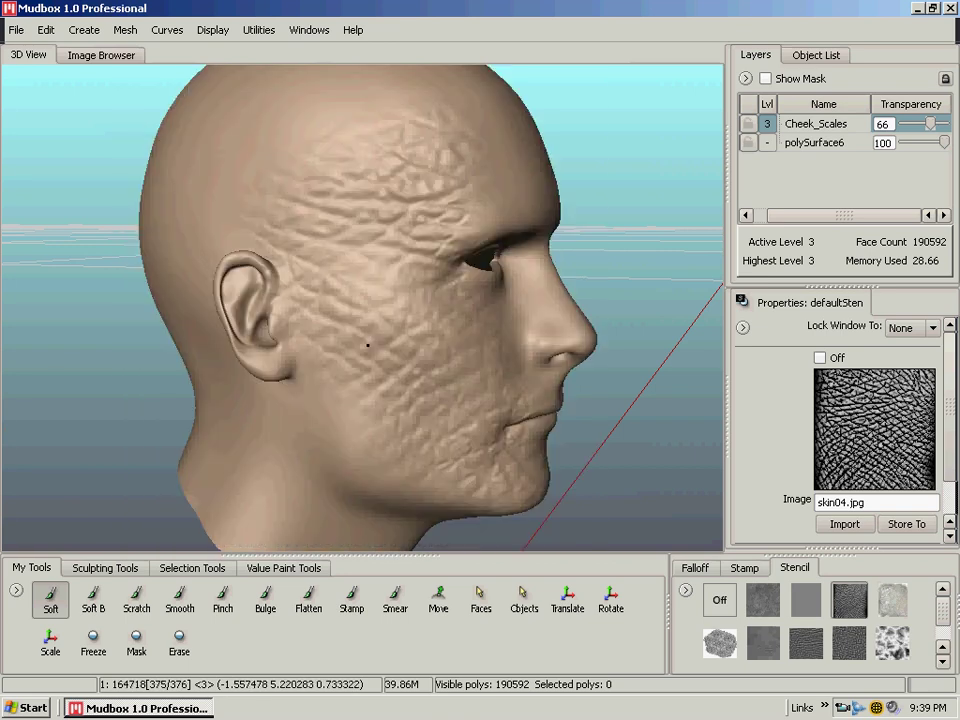
Extend the stencil texture onto the ear and the skin around it, and check the surface with the stencil hidden
{"action": "key", "text": "q"}
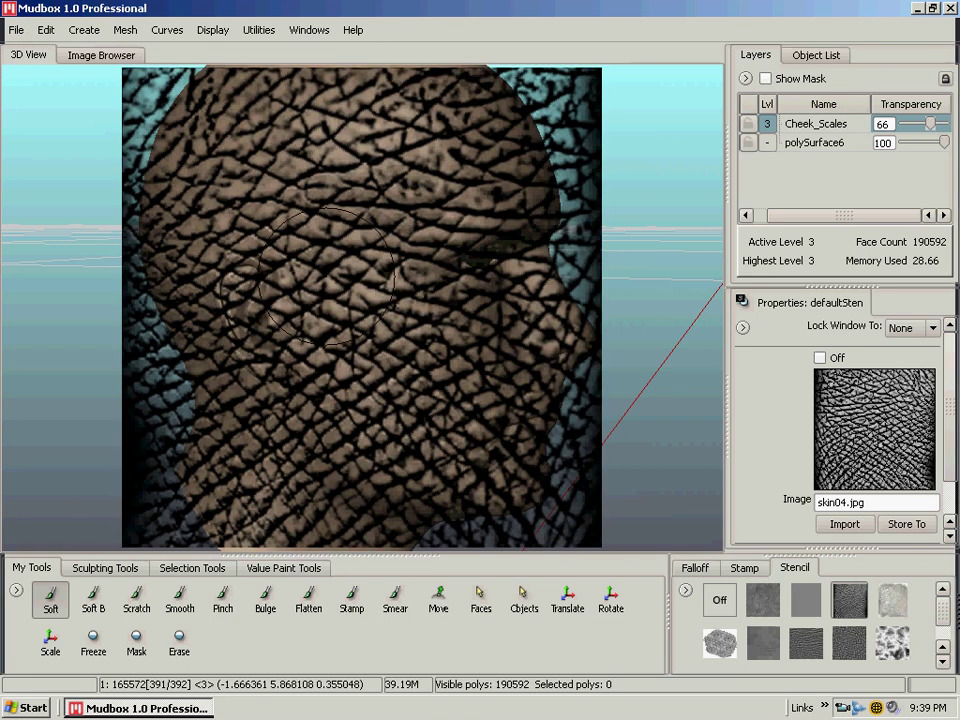
{"action": "key", "text": "alt"}
{"action": "key", "text": "q"}
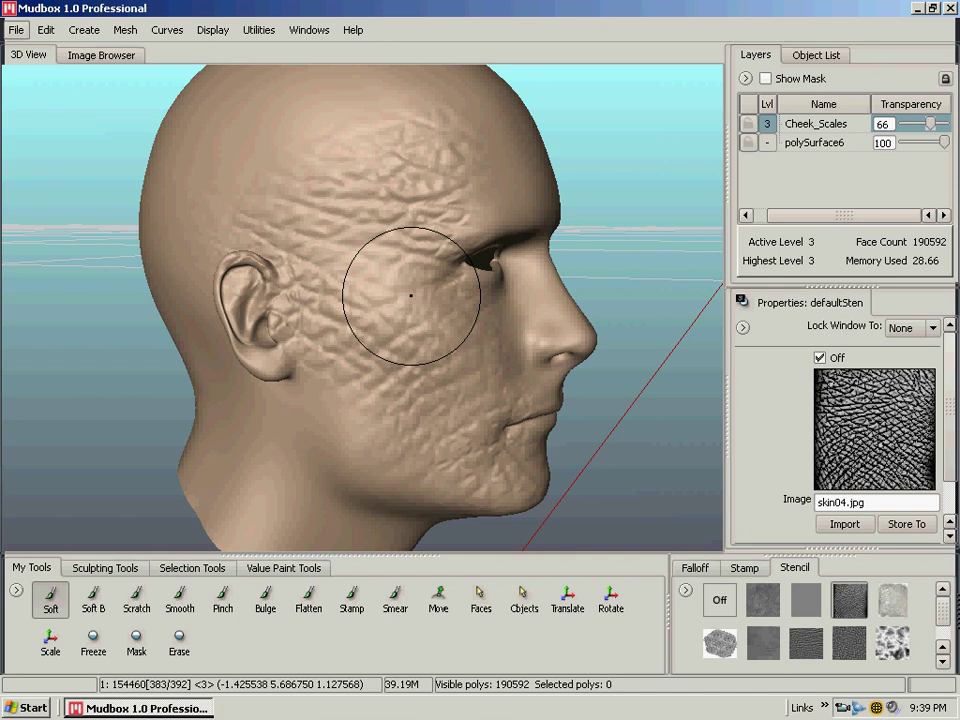
{"action": "key", "text": "q"}
{"action": "key", "text": "q"}
{"action": "left_click_drag", "start_coordinate": [407, 289], "coordinate": [239, 218], "text": "alt"}
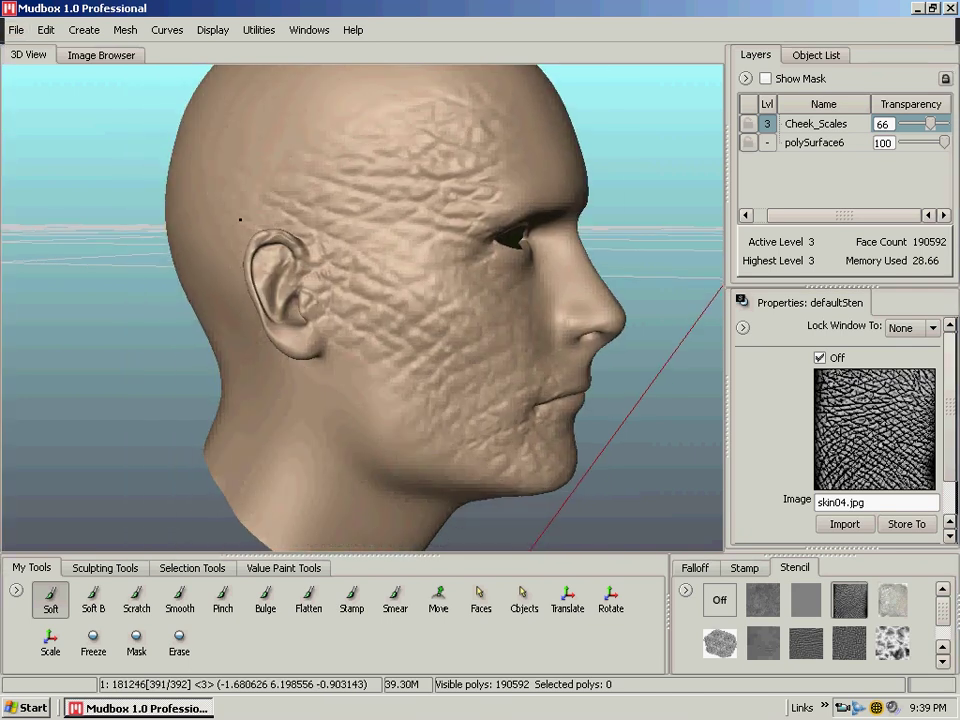
Reposition the head under the skin04.jpg stencil and paint its texture below the ear and onto the upper neck
{"action": "key", "text": "q"}
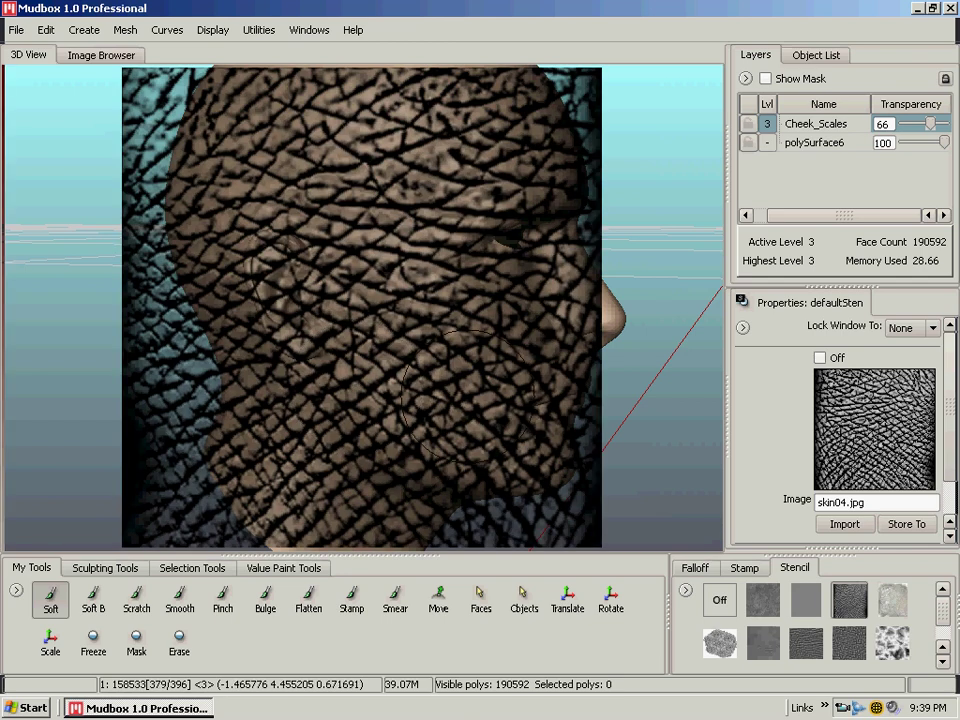
{"action": "middle_click_drag", "start_coordinate": [467, 396], "coordinate": [682, 351], "text": "alt"}
{"action": "middle_click_drag", "start_coordinate": [576, 243], "coordinate": [553, 187], "text": "alt"}
{"action": "key", "text": "q"}
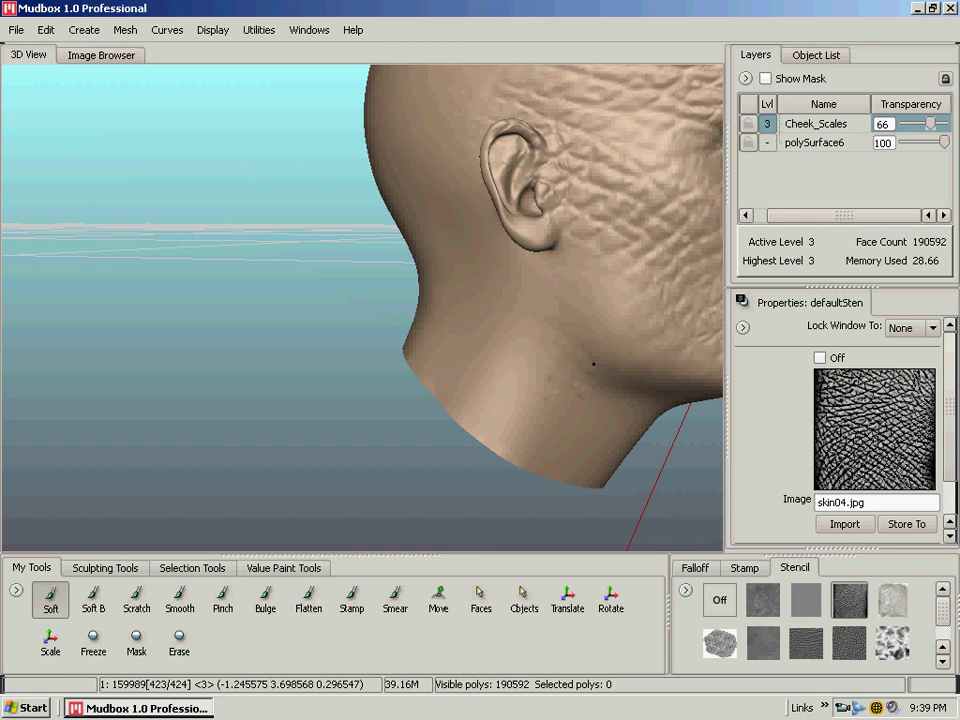
{"action": "mouse_move", "coordinate": [593, 364]}
{"action": "left_mouse_down"}
{"action": "mouse_move", "coordinate": [604, 276]}
{"action": "mouse_move", "coordinate": [598, 324]}
{"action": "left_mouse_up"}
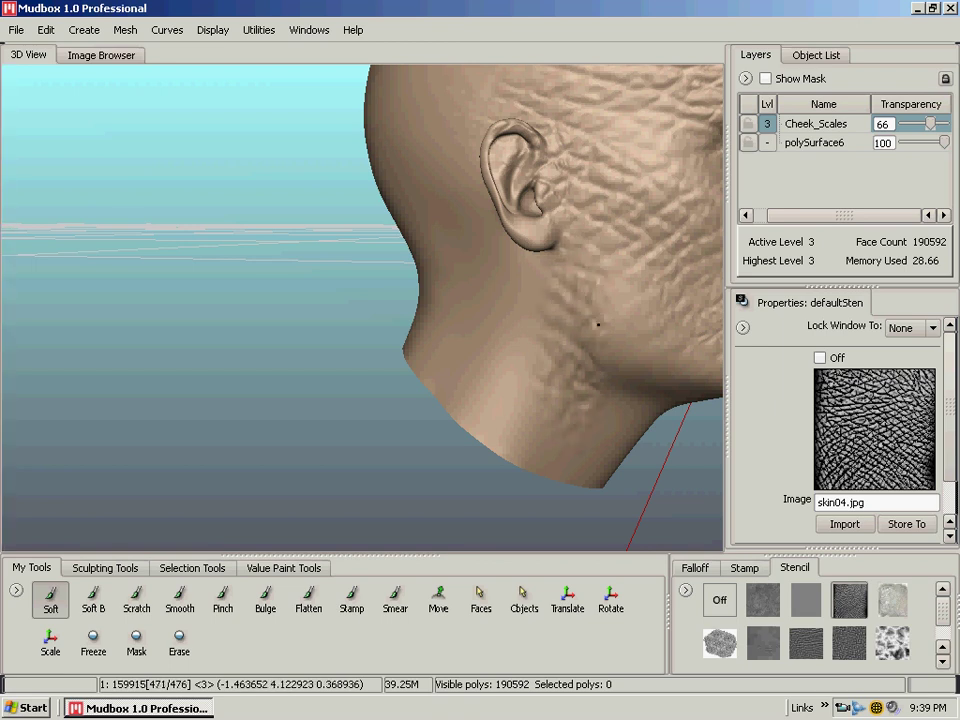
{"action": "key", "text": "q"}
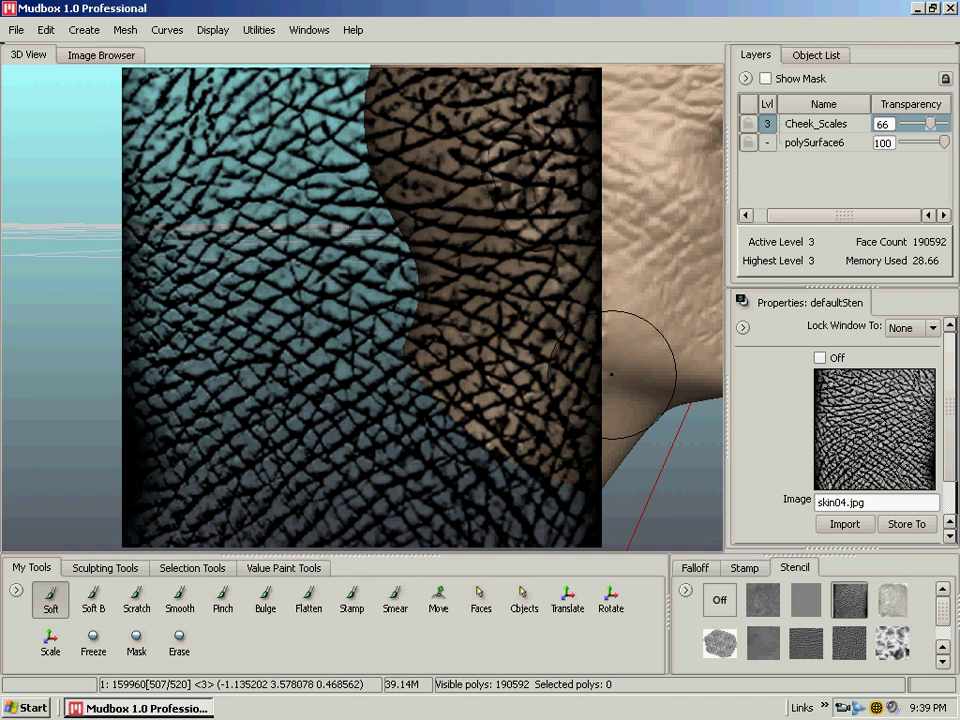
{"action": "key", "text": "q"}
Set the Cheek_Scales layer's transparency value to 18 and inspect the softened skin detail on the face
{"action": "left_click_drag", "start_coordinate": [596, 354], "coordinate": [420, 170], "text": "alt"}
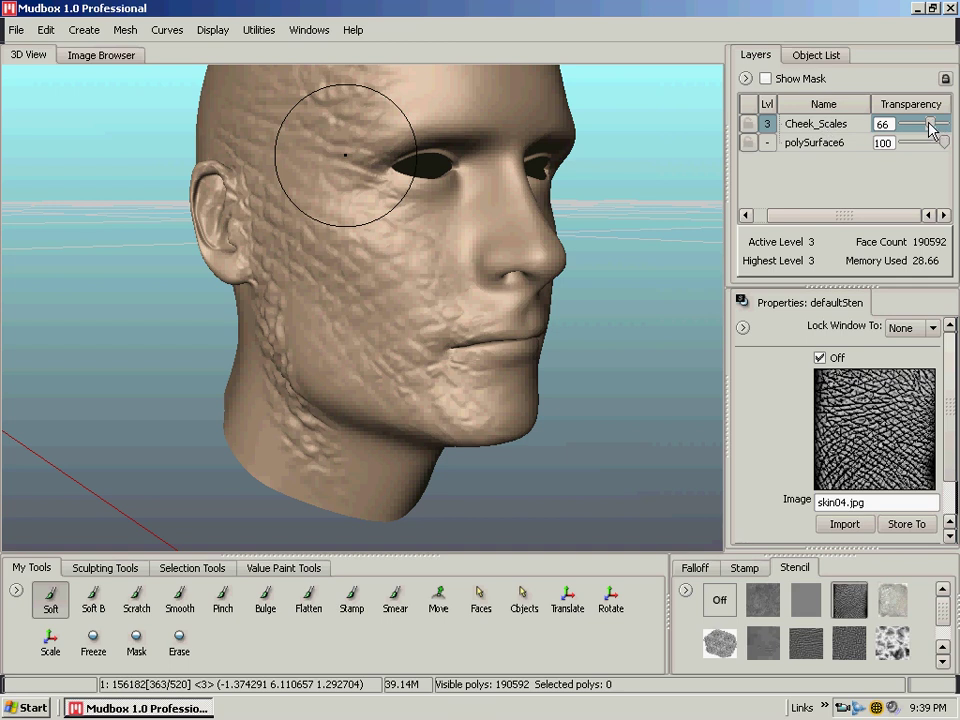
{"action": "left_click_drag", "start_coordinate": [928, 128], "coordinate": [909, 122]}
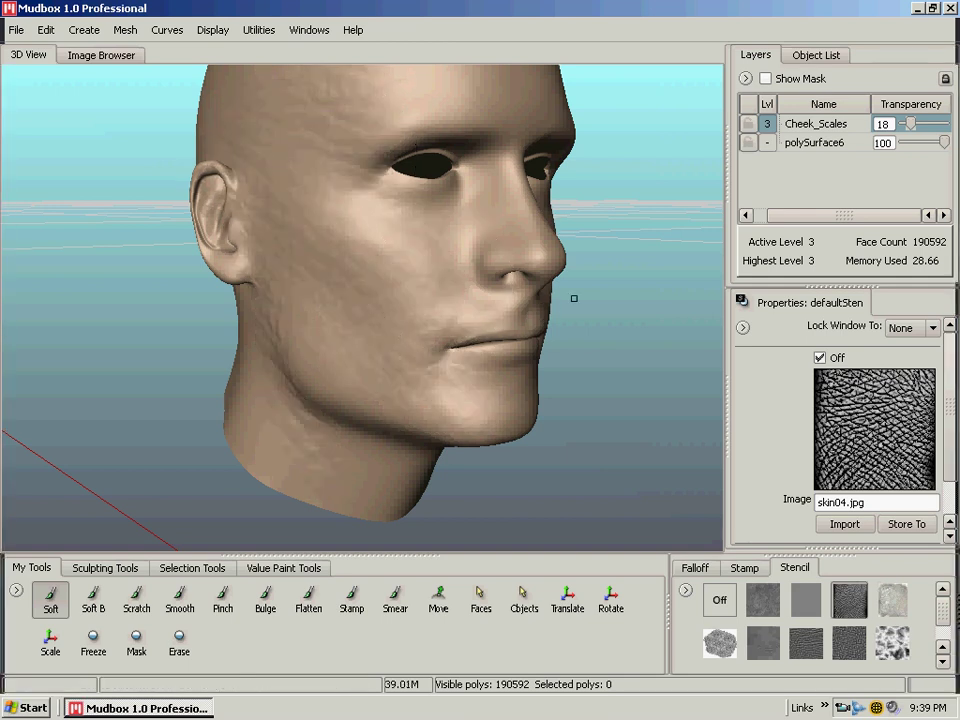
{"action": "middle_click_drag", "start_coordinate": [574, 298], "coordinate": [599, 338], "text": "alt"}
{"action": "mouse_move", "coordinate": [566, 310]}
{"action": "left_mouse_down", "text": "alt"}
{"action": "mouse_move", "coordinate": [591, 300]}
{"action": "mouse_move", "coordinate": [585, 324]}
{"action": "mouse_move", "coordinate": [564, 328]}
{"action": "left_mouse_up", "text": "alt"}
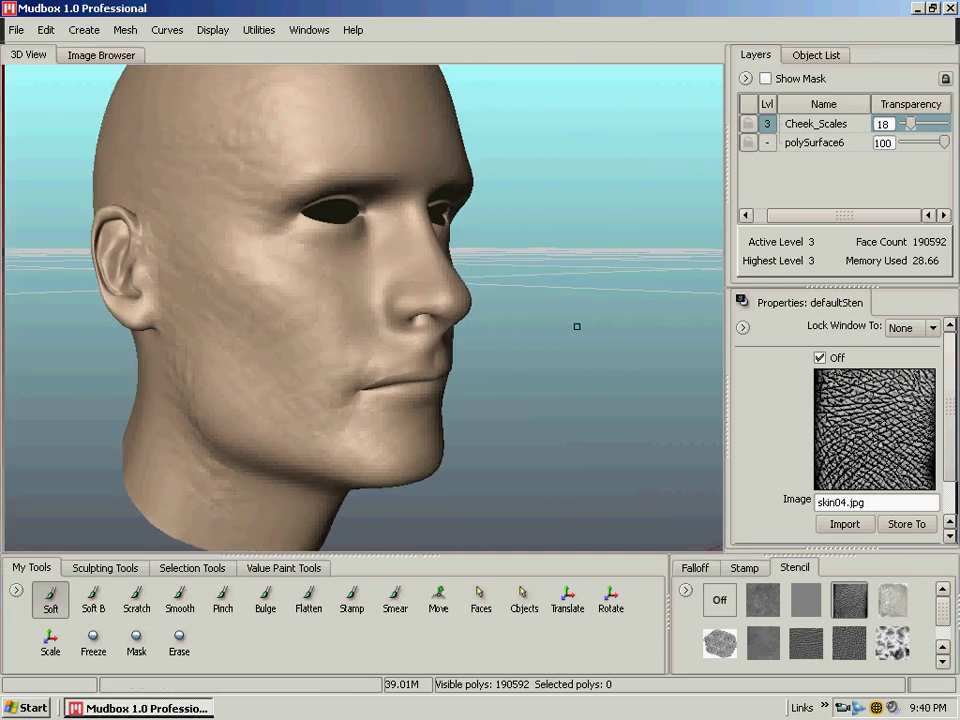